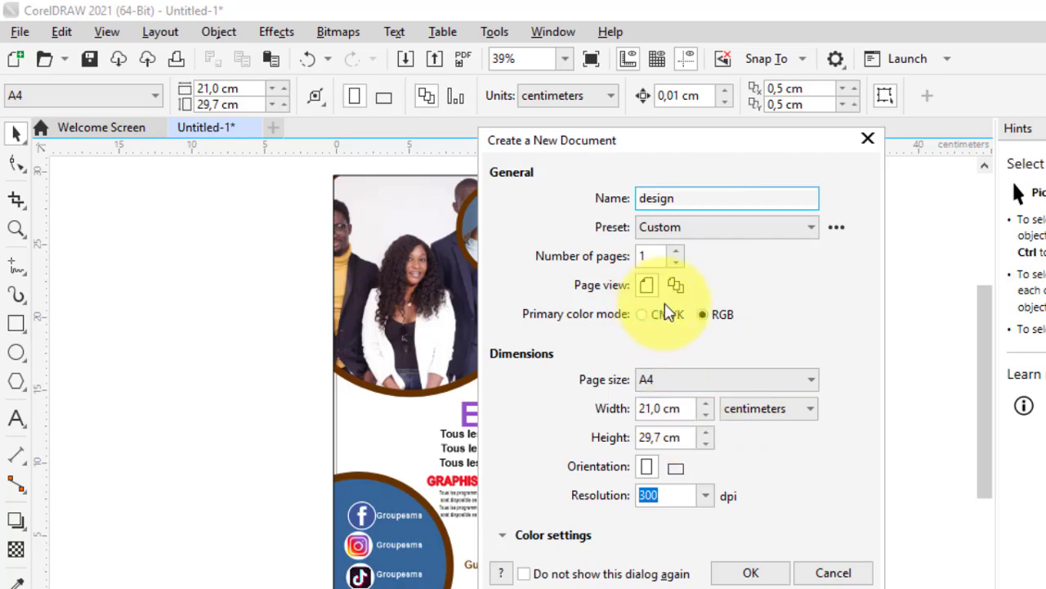
Step: Create the new document with the A4 page size preset measured in millimetres
left_click(699, 391)
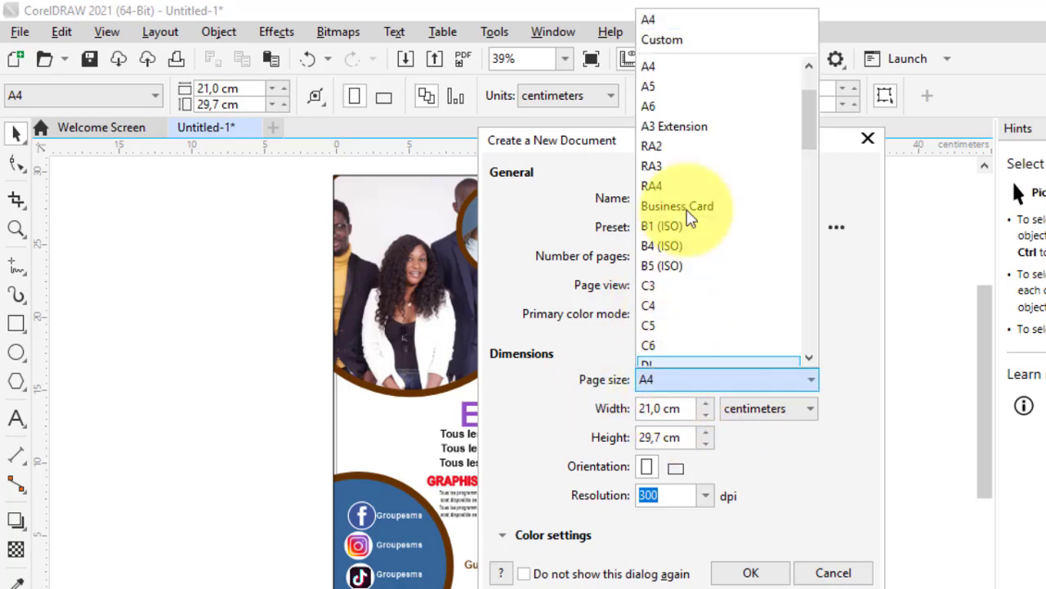
left_click(687, 65)
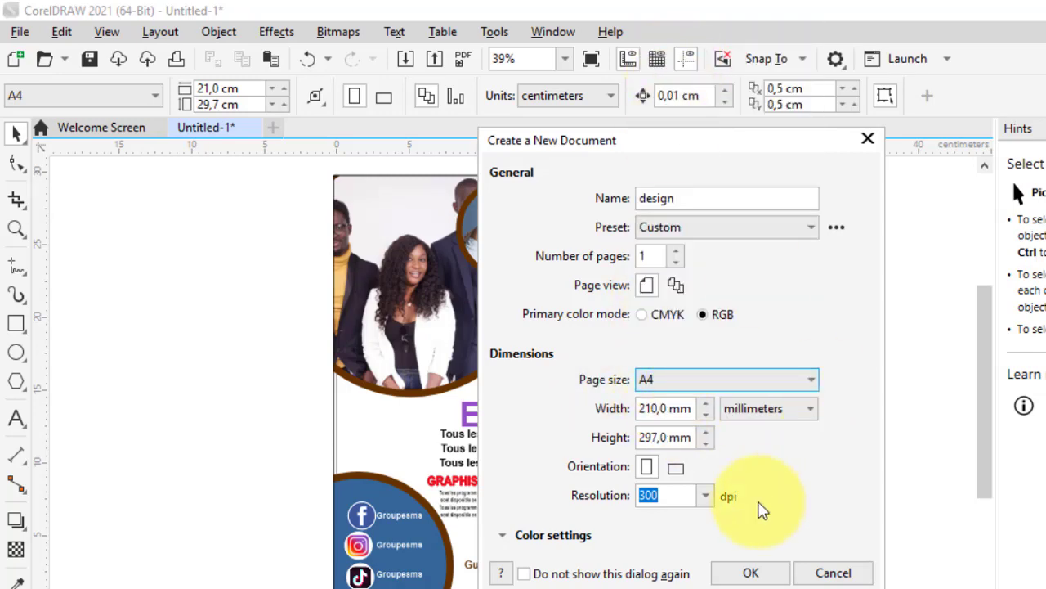
left_click(750, 573)
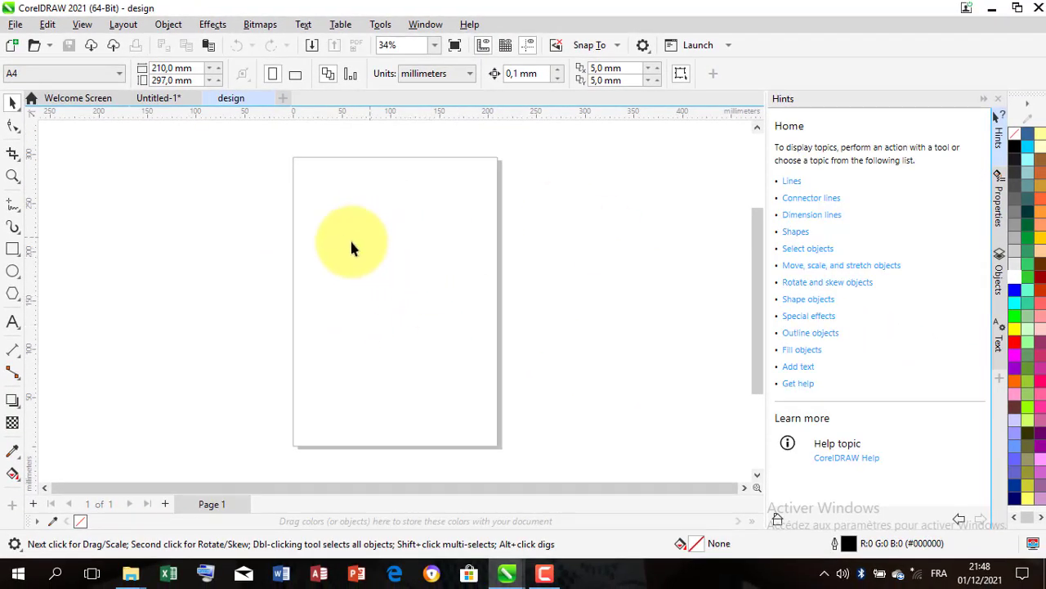
Step: After checking the finished flyer, draw a circle about 149 mm wide over the upper-left corner of the design document's page
left_click(166, 99)
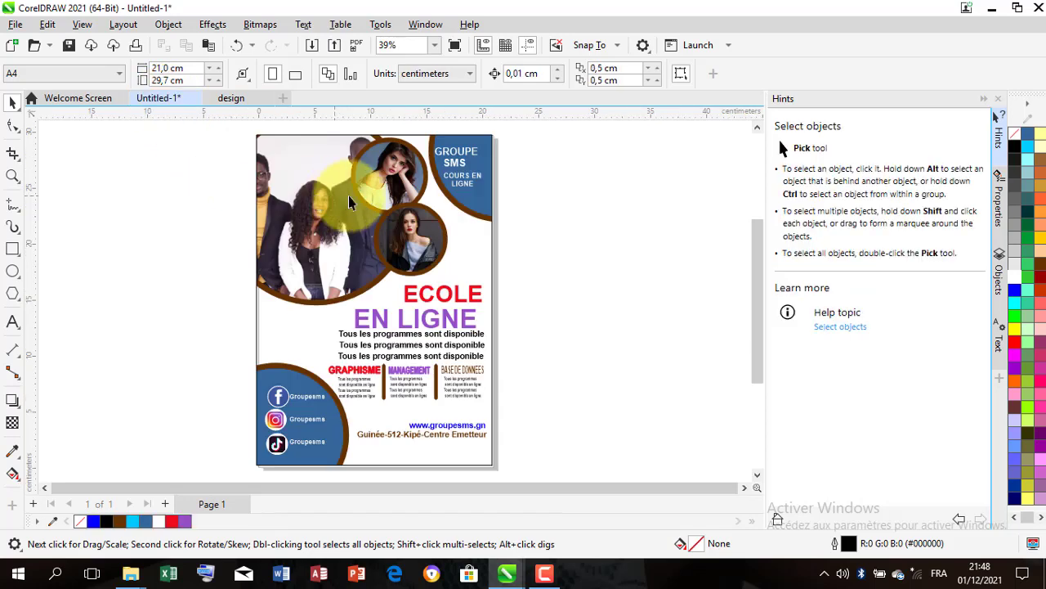
left_click(244, 98)
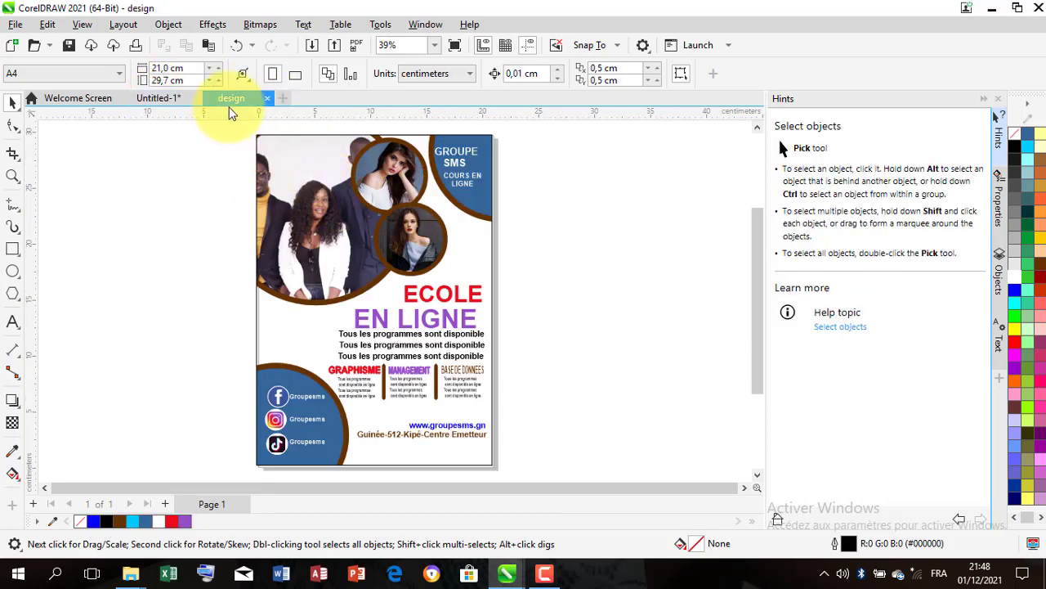
left_click(13, 271)
left_click_drag(256, 131, 350, 228)
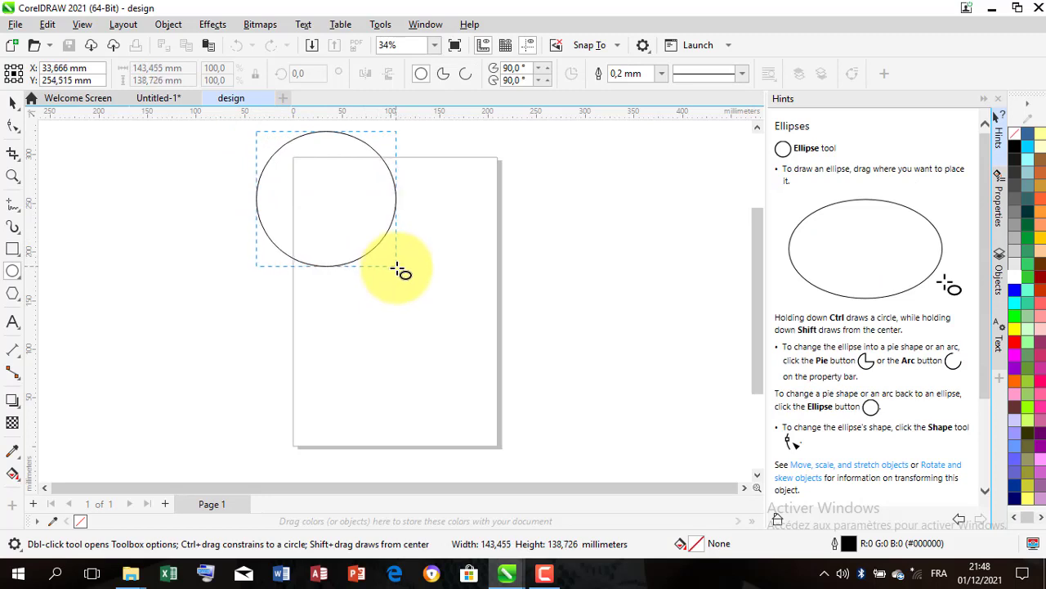
left_click_drag(403, 278, 401, 276)
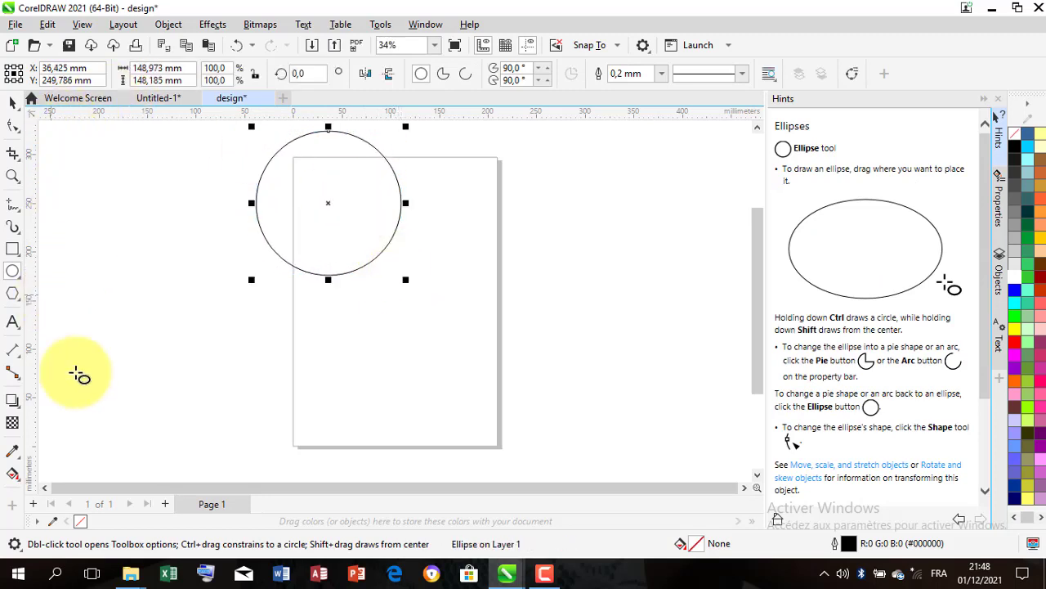
Step: Set the circle's outline width to 2.5 mm
left_click(663, 75)
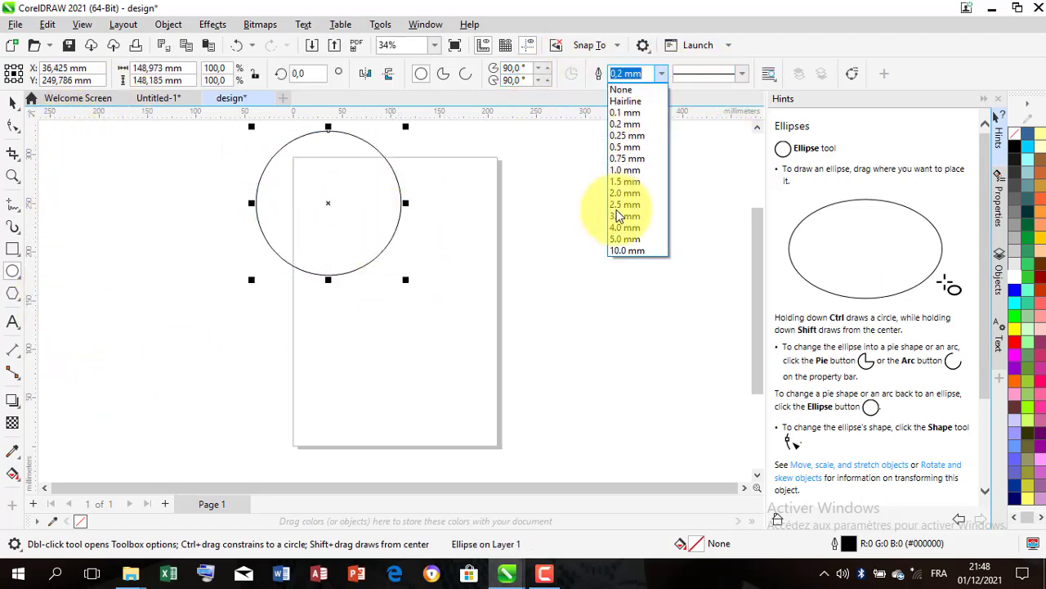
left_click(625, 205)
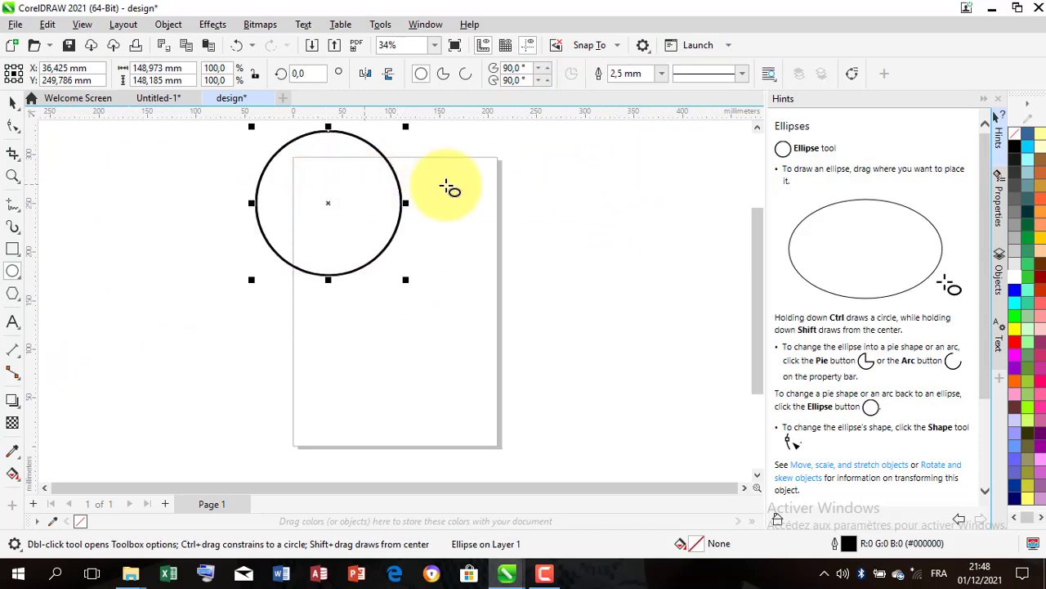
key("space")
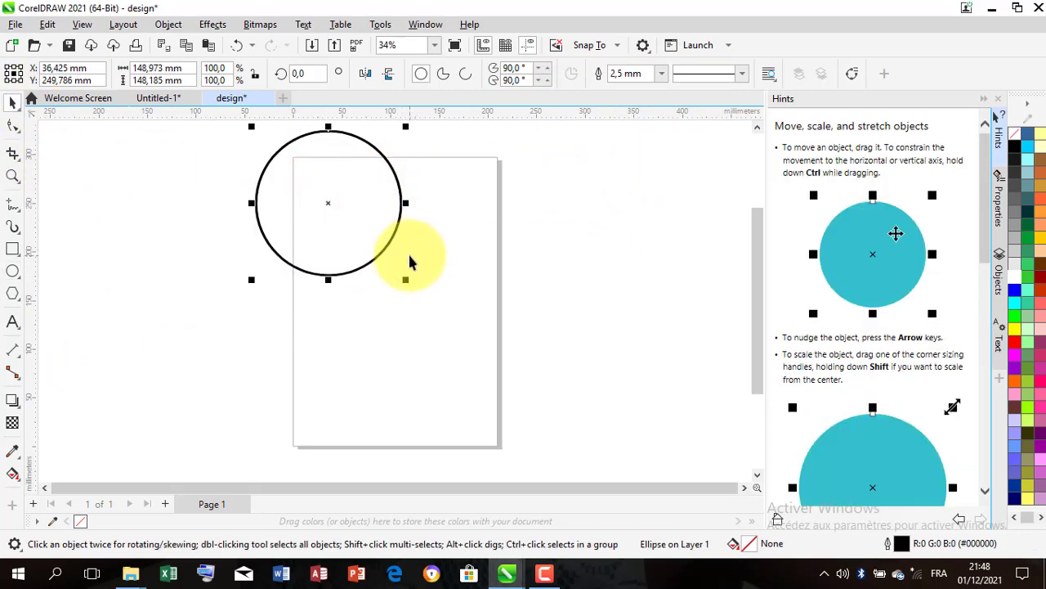
Step: Duplicate the circle onto the page's upper-right and lower-left corners, and stack two copies about 59 mm wide on the first circle's right edge
left_click_drag(327, 203, 282, 452)
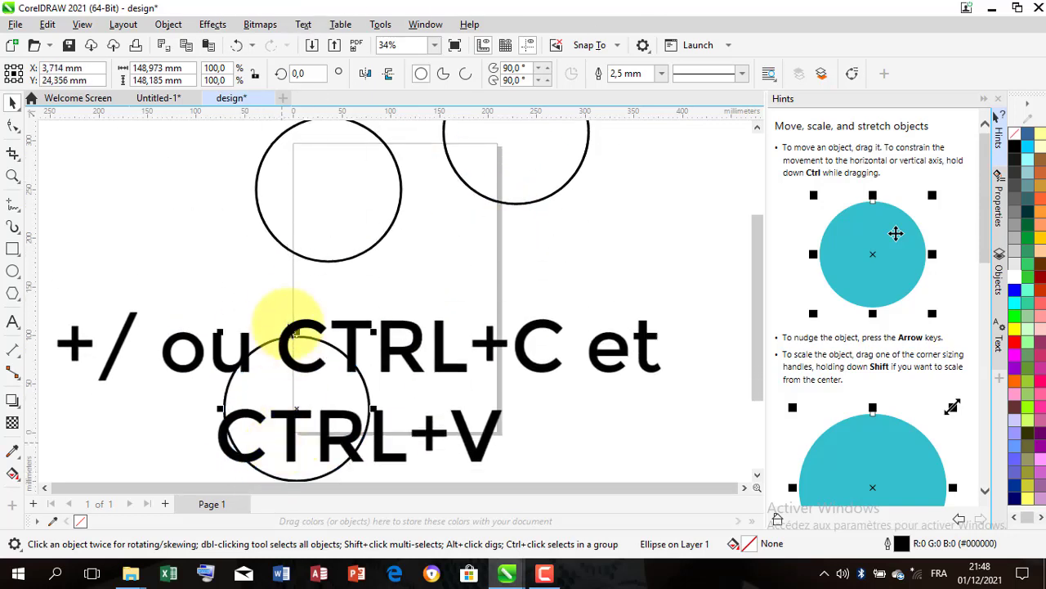
left_click(393, 223)
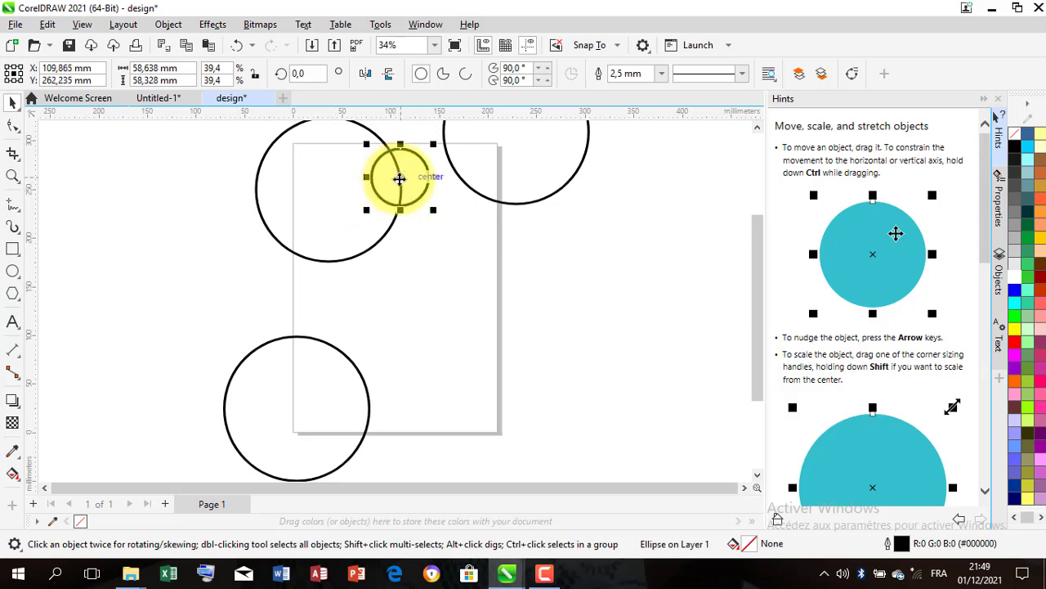
left_click_drag(400, 178, 380, 236)
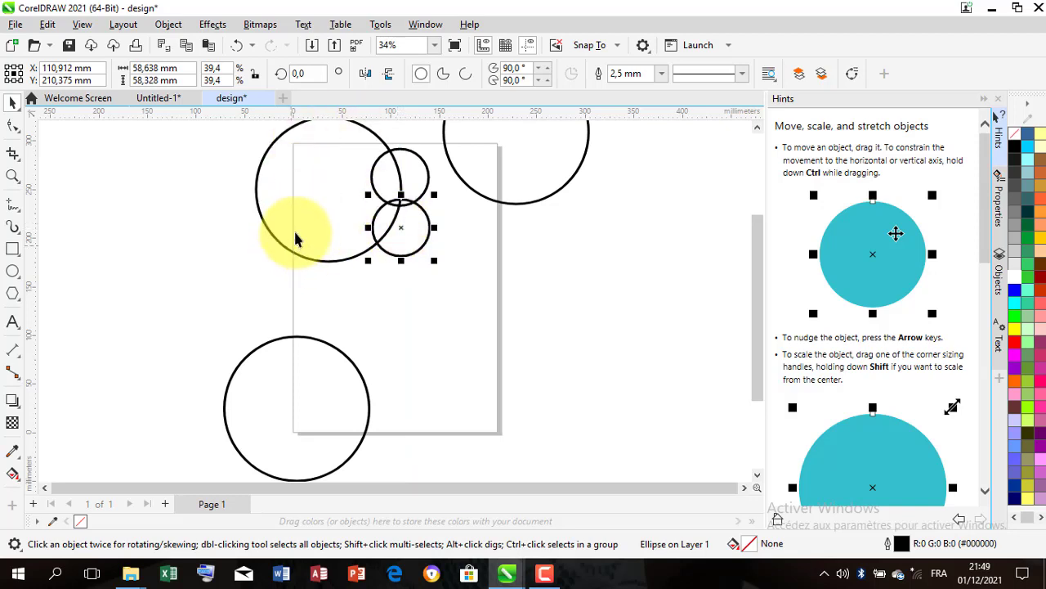
Step: Fill the large upper-left circle with dark teal and the two small circles with pale yellow
left_click(1025, 196)
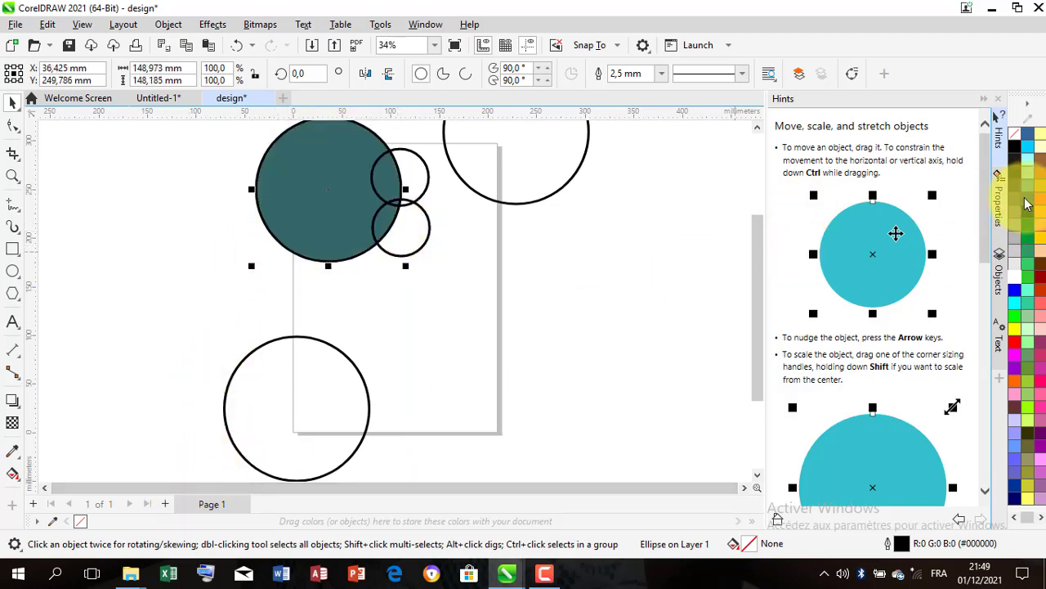
left_click(424, 190)
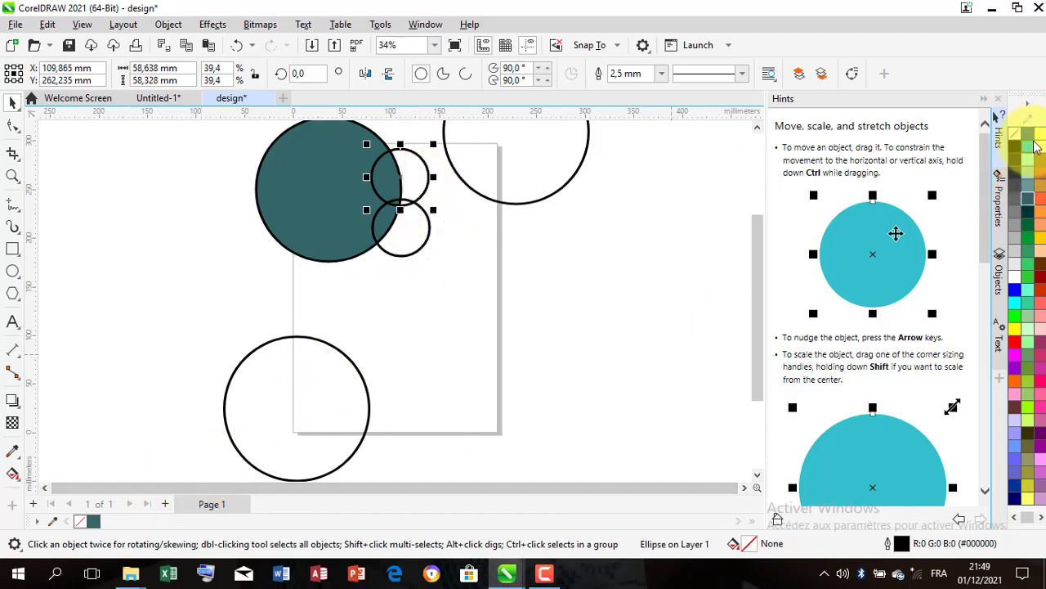
left_click(1042, 147)
left_click(392, 233)
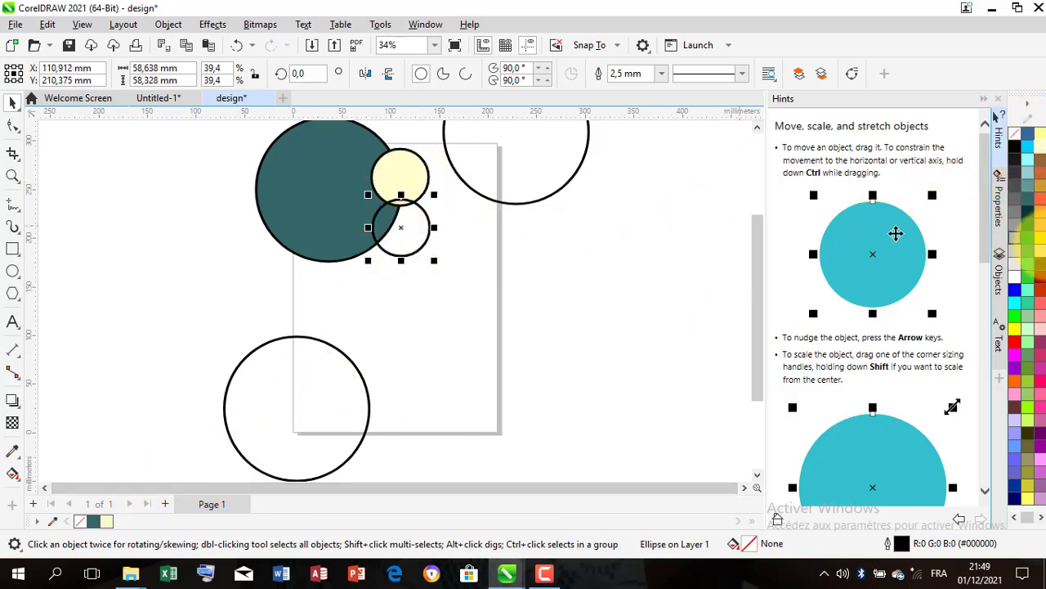
left_click(1042, 152)
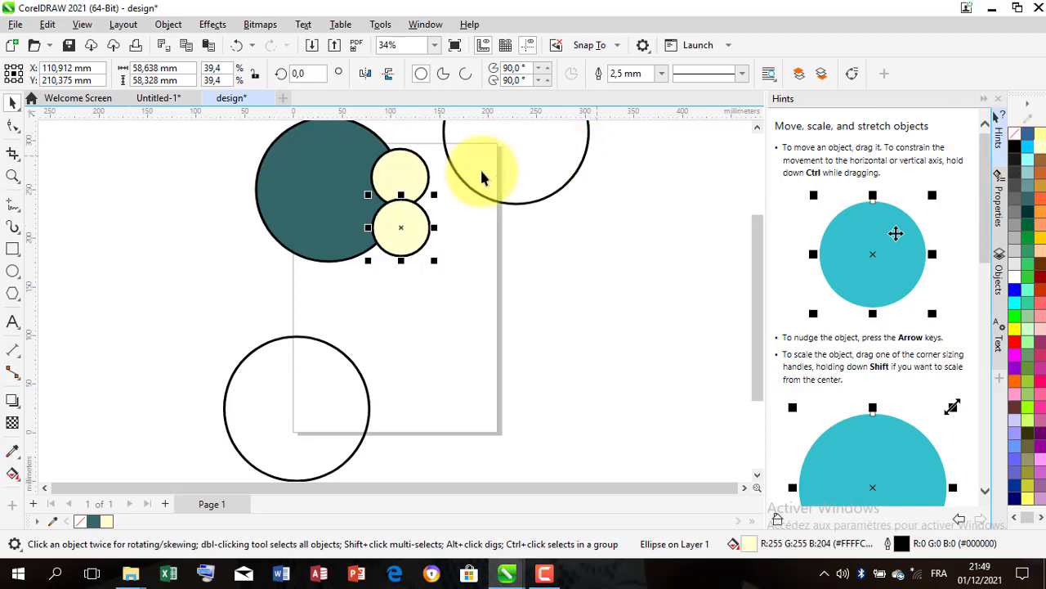
Step: Fill the large upper-right and lower-left circles with the grey-teal colour #669999
left_click(495, 200)
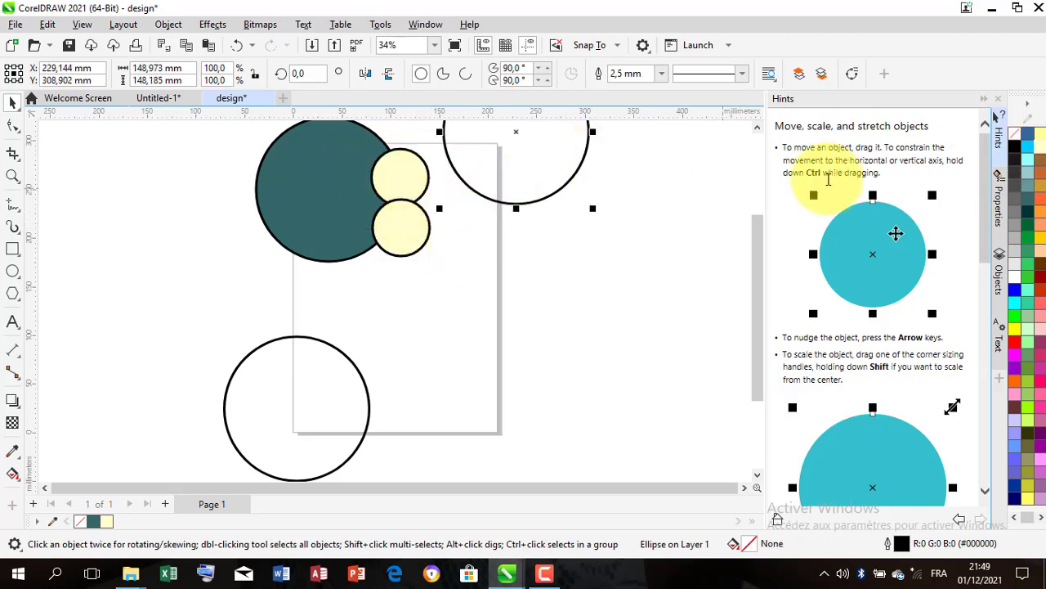
left_click(1042, 147)
scroll(515, 295, "down", 1)
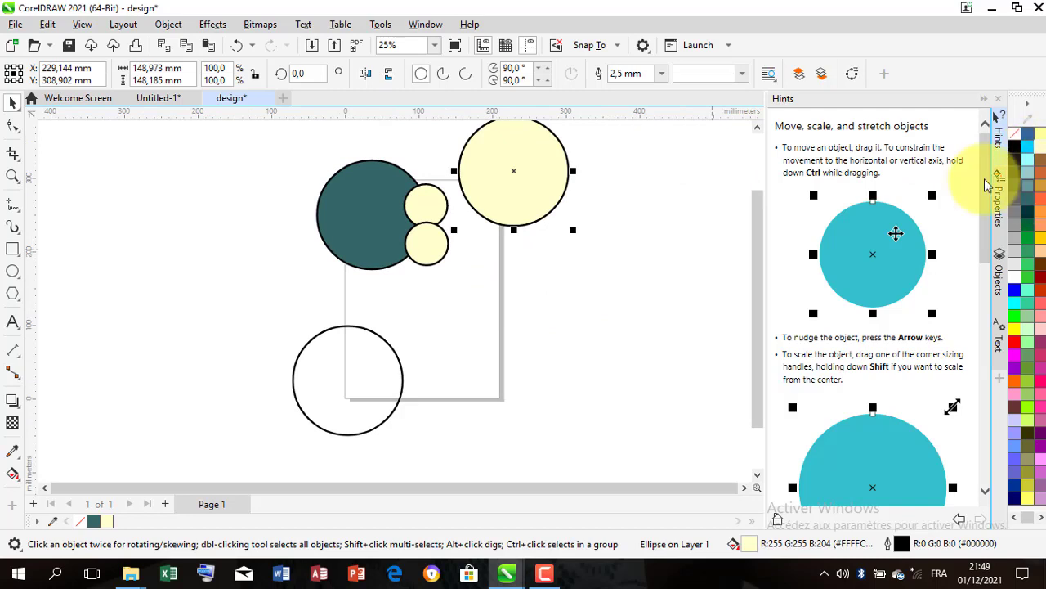
left_click(1028, 186)
scroll(486, 235, "down", 1)
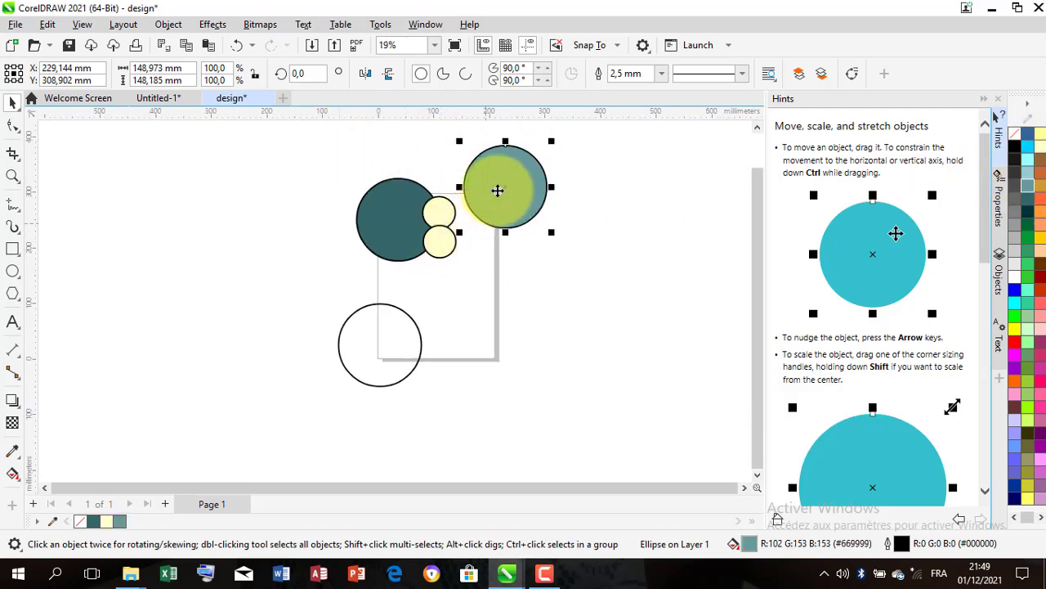
scroll(497, 191, "up", 1)
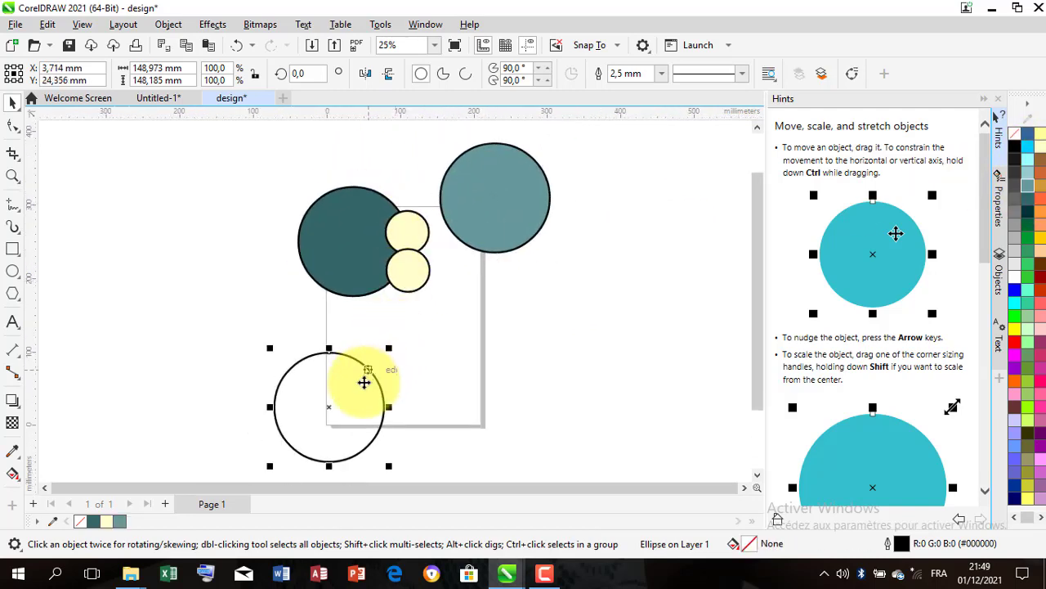
left_click(120, 521)
left_click(417, 199)
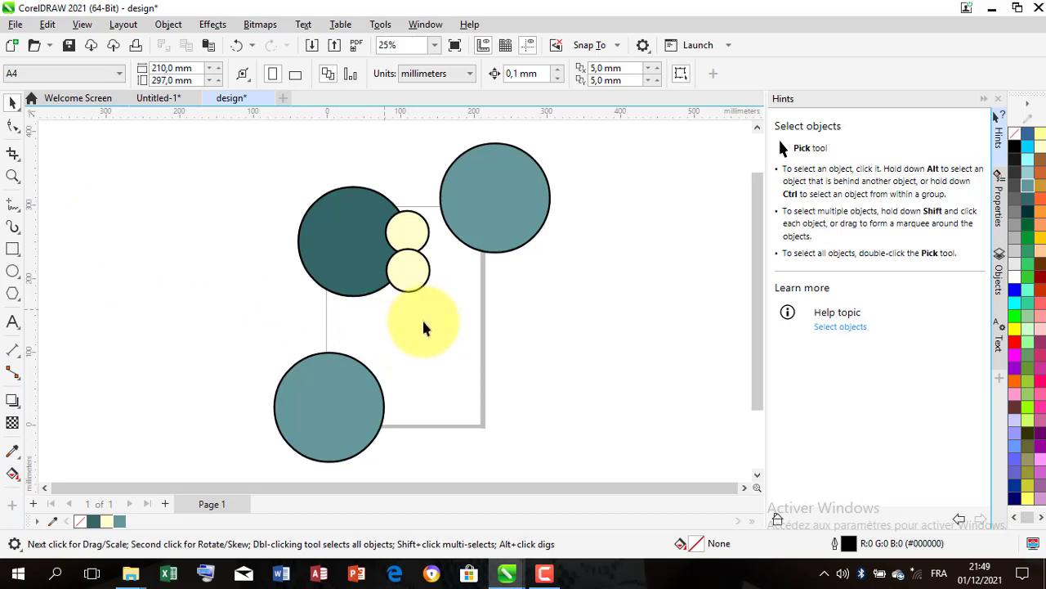
left_click(14, 322)
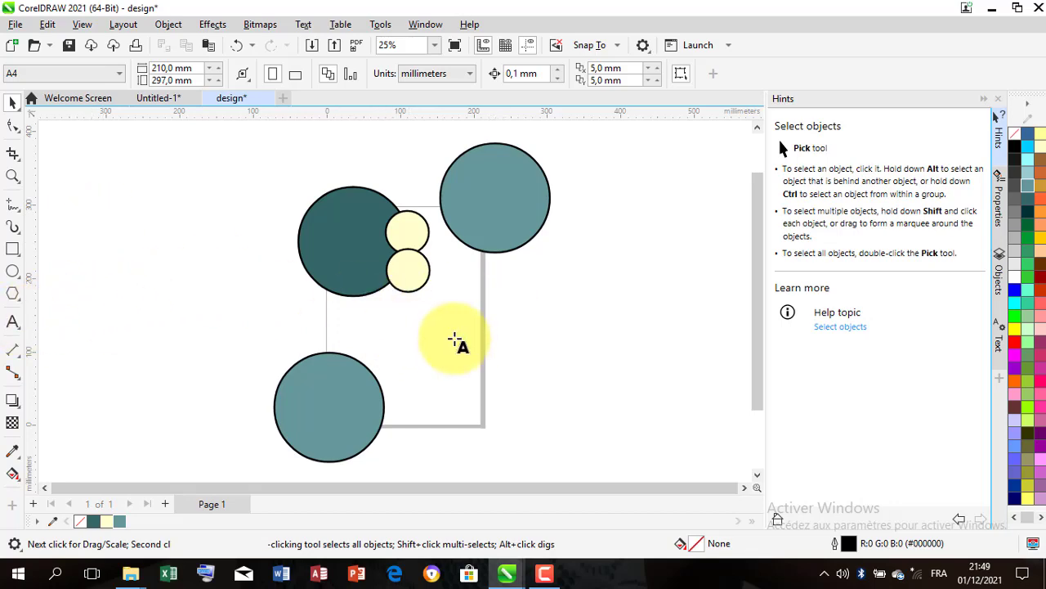
scroll(423, 341, "up", 1)
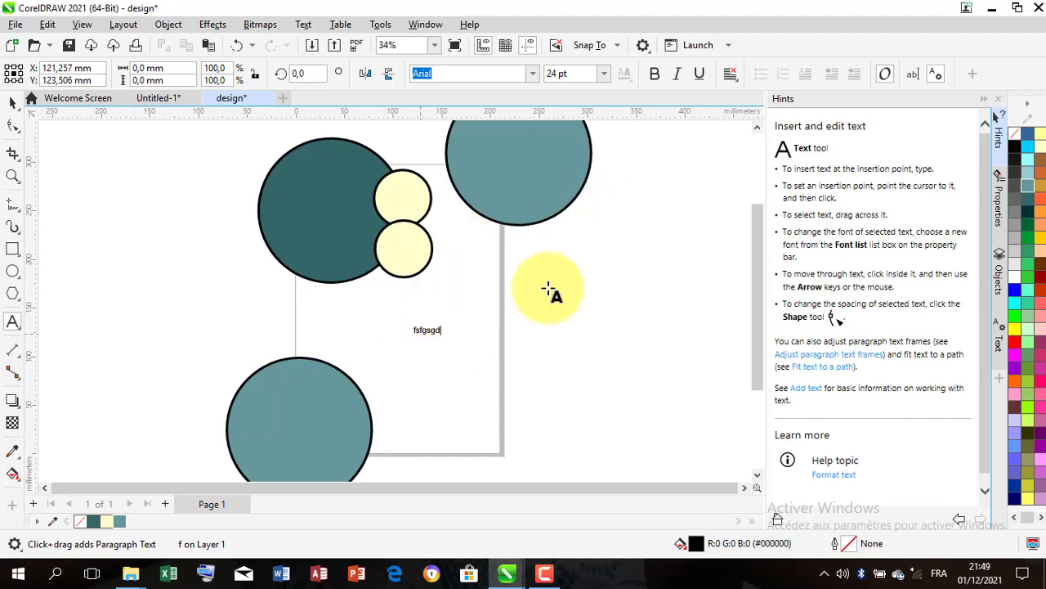
key("ctrl+space")
left_click(441, 330)
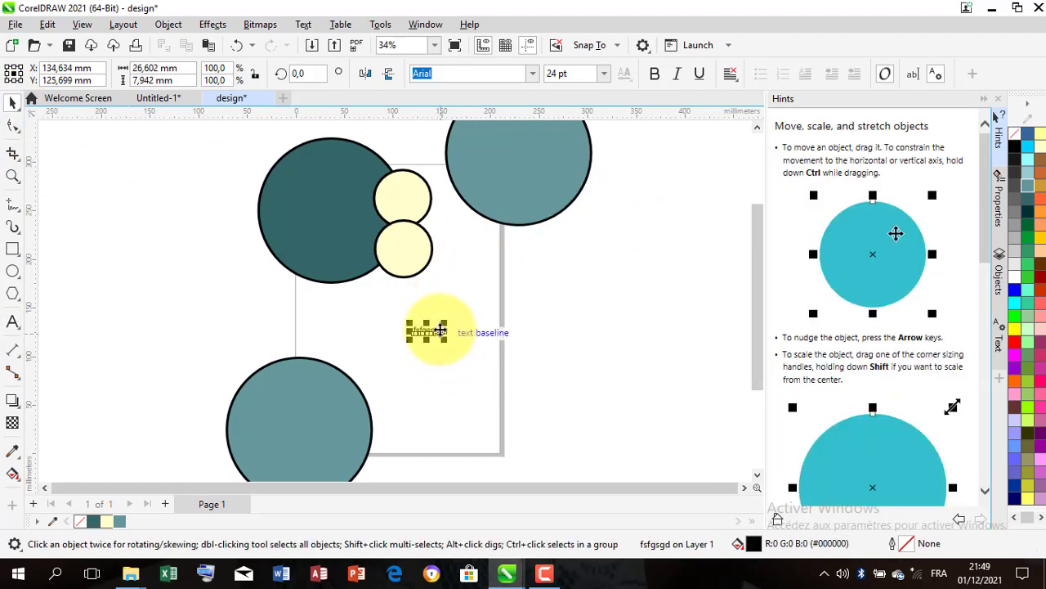
key("Escape")
Step: Copy the ECOLE EN LIGNE heading with the two lines beneath it from Untitled-1 into the design document
left_click(168, 99)
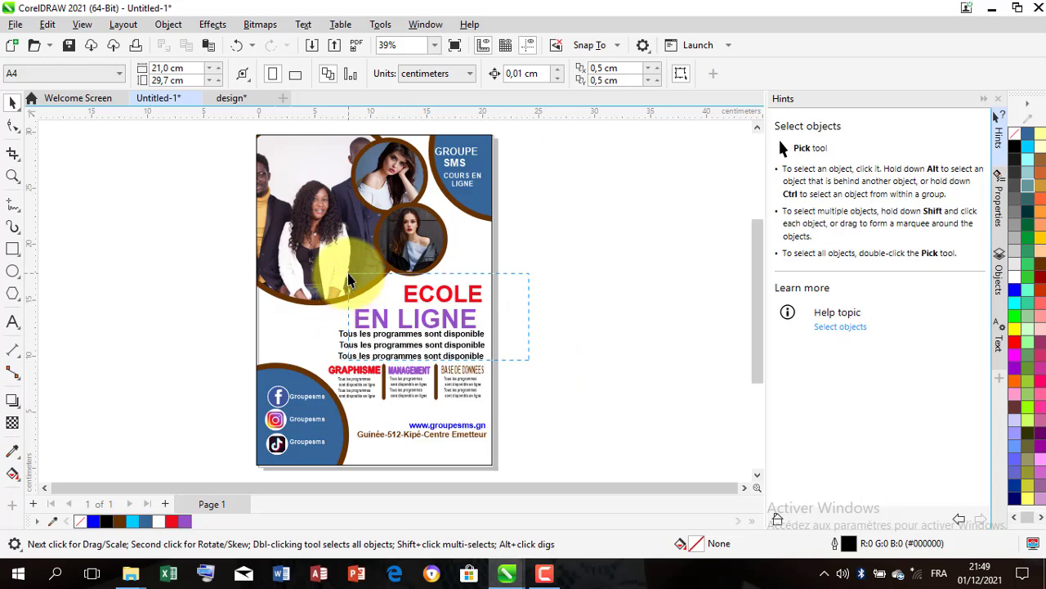
left_click_drag(349, 273, 323, 270)
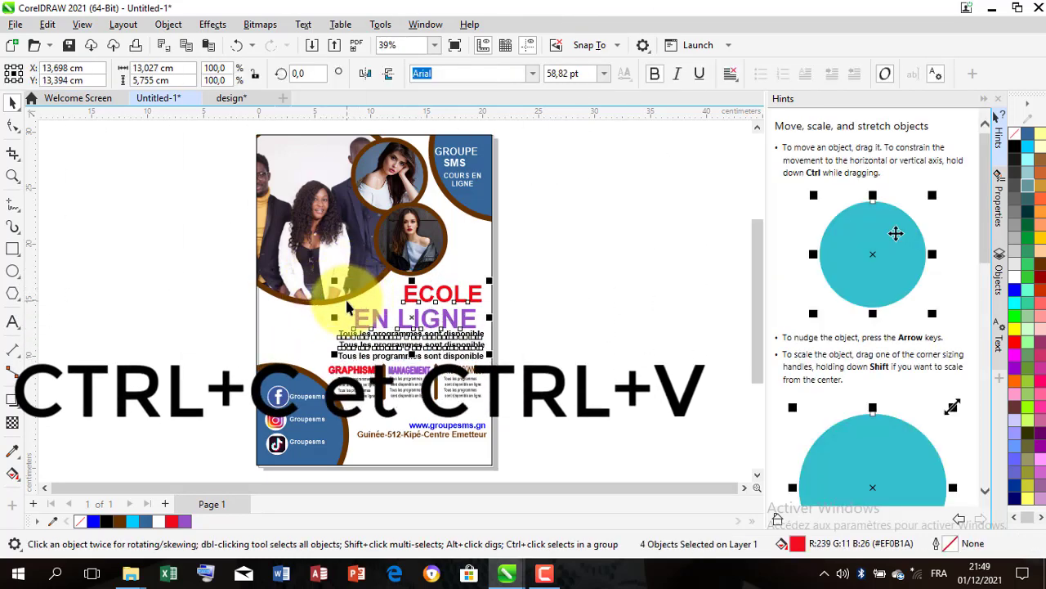
left_click(233, 98)
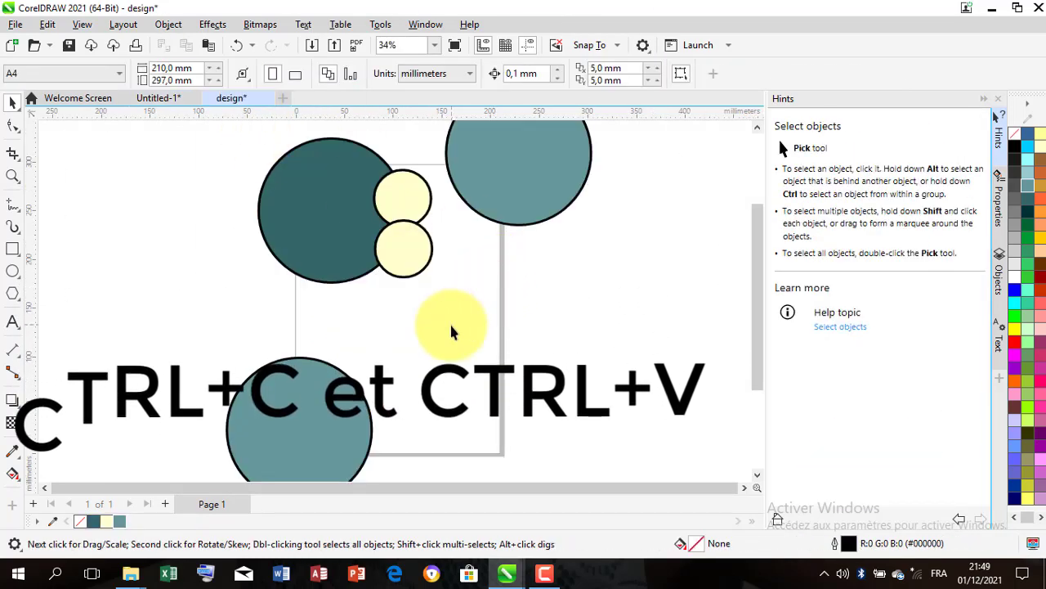
key("ctrl+v")
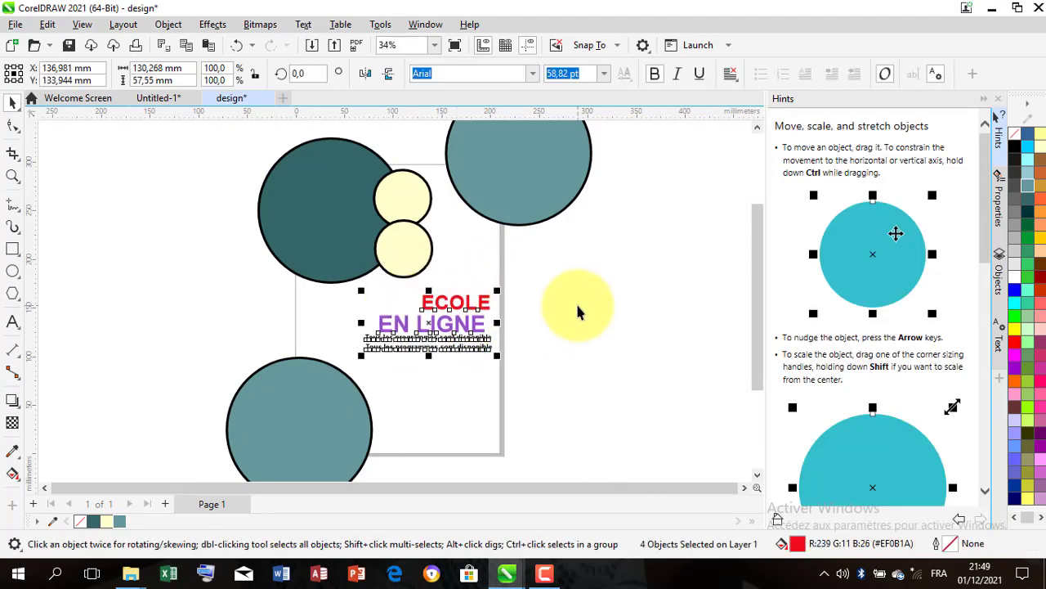
left_click(577, 311)
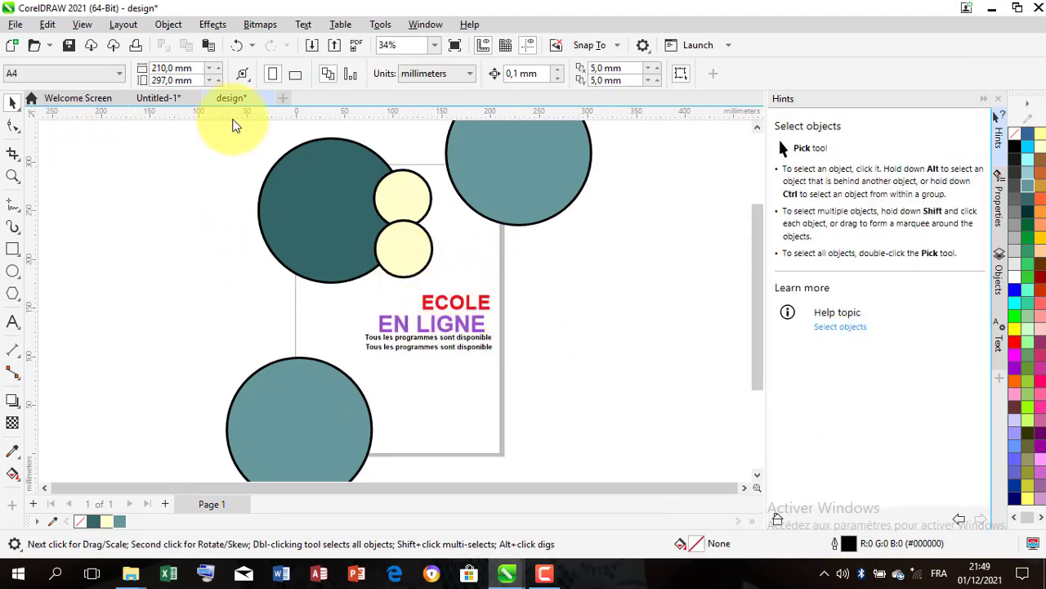
Step: Copy the GRAPHISME, MANAGEMENT and BASE DE DONNEES columns with their dividers from Untitled-1 into the design document
left_click(158, 99)
left_click_drag(549, 414, 317, 352)
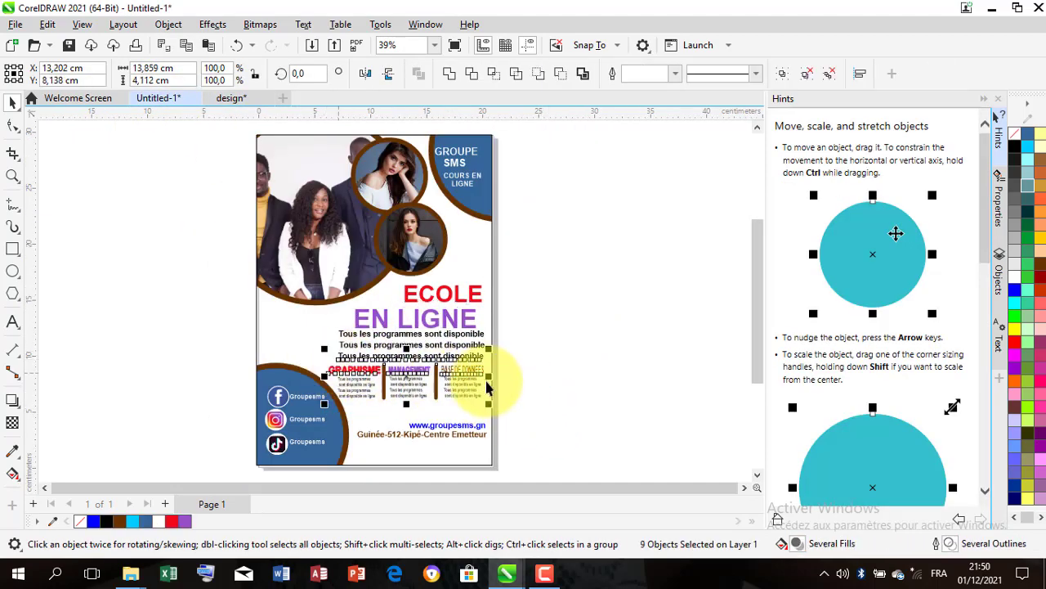
left_click(515, 397)
left_click(515, 407)
scroll(515, 406, "up", 1)
left_click_drag(549, 406, 282, 362)
key("ctrl+c")
key("ctrl+v")
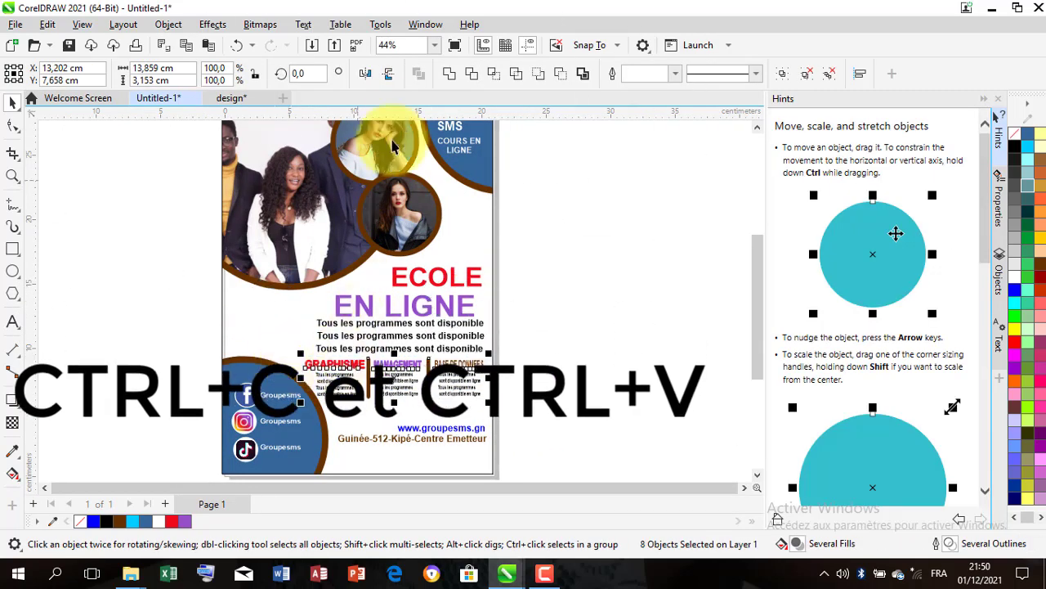
left_click(241, 98)
key("ctrl+v")
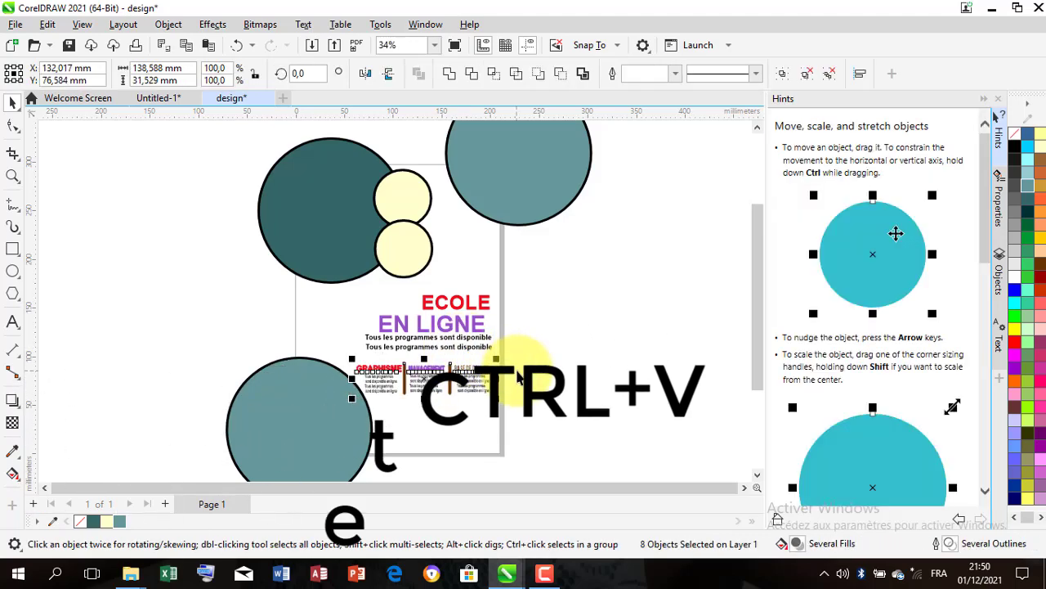
left_click(461, 429)
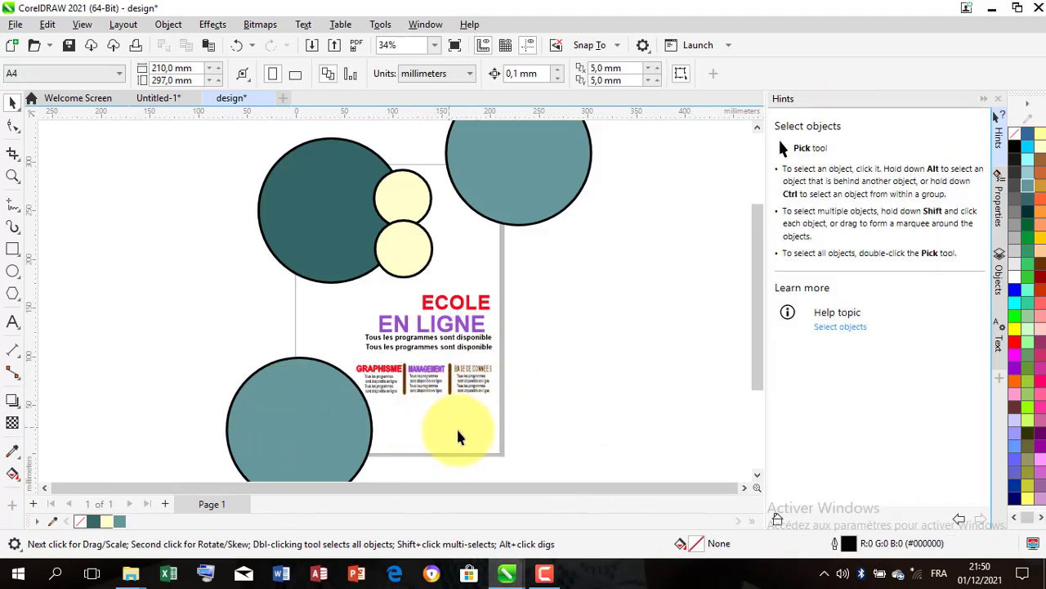
Step: Copy the website and street-address lines from the end of the Untitled-1 flyer into the design document
left_click(154, 99)
left_click_drag(553, 460, 331, 415)
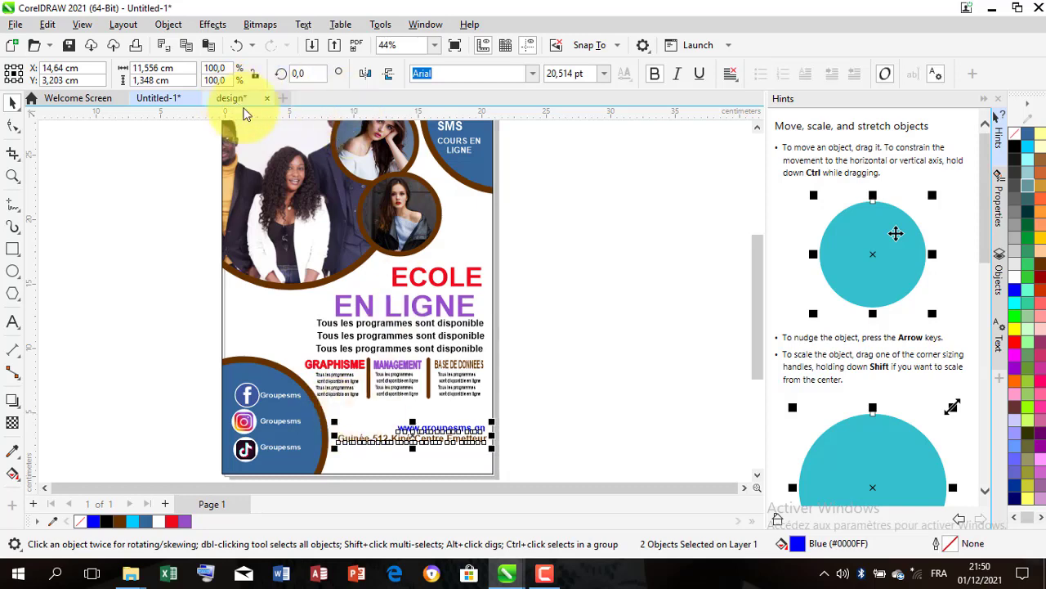
left_click(231, 98)
key("ctrl+v")
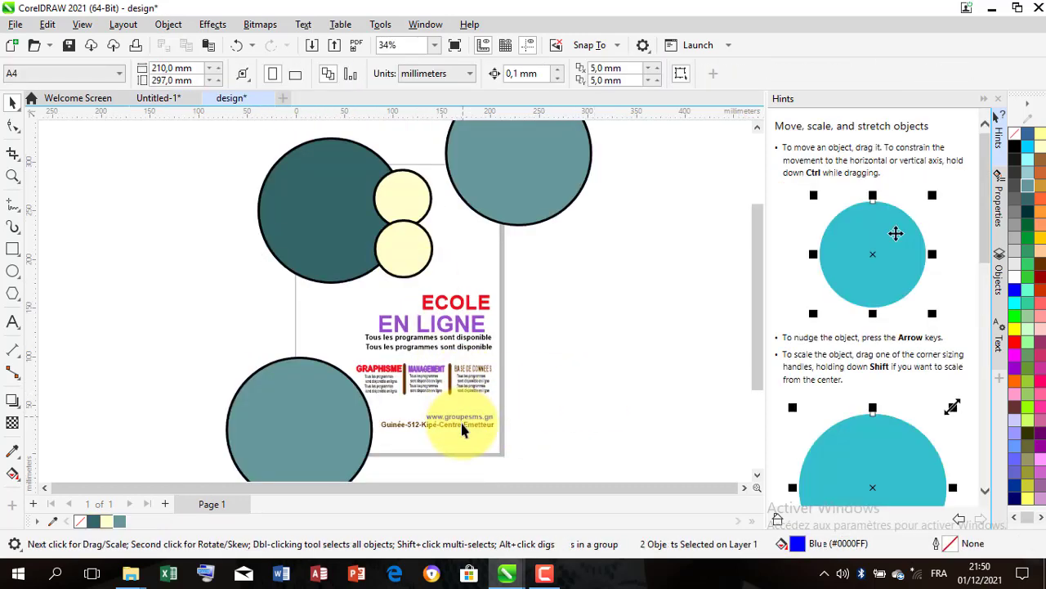
key("Escape")
Step: Draw a narrow vertical rectangle about 6.3 by 41 mm in the blank area beside the heading and fully round its corners
scroll(425, 353, "up", 3)
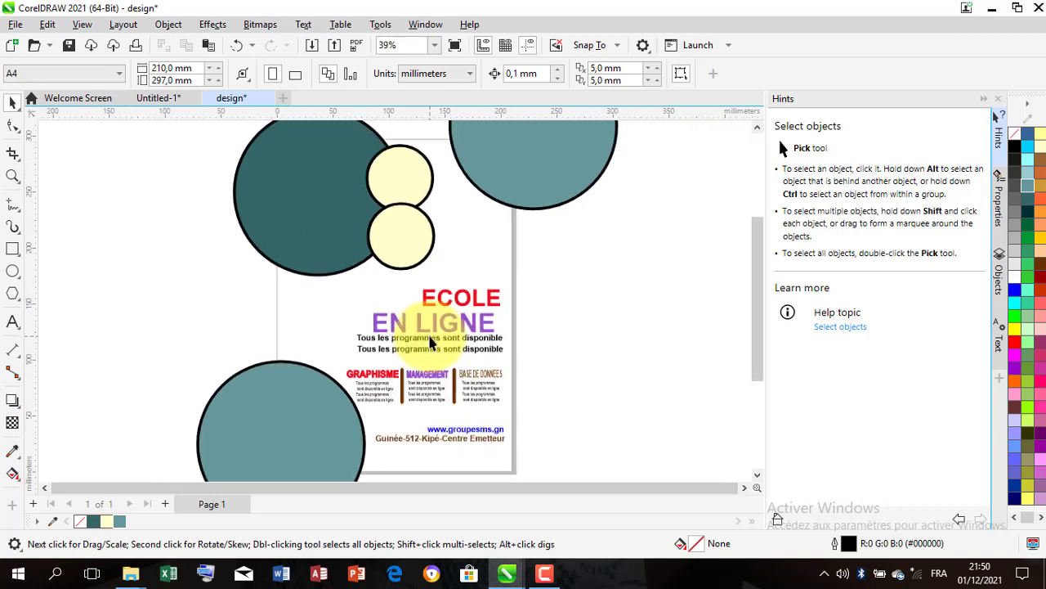
scroll(415, 396, "up", 1)
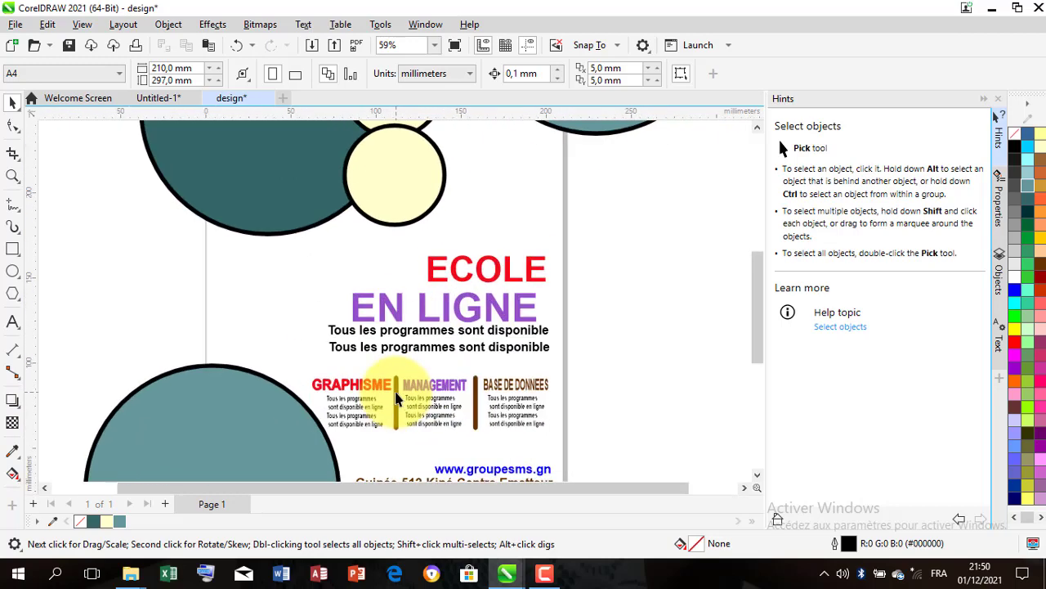
left_click(397, 400)
left_click(220, 286)
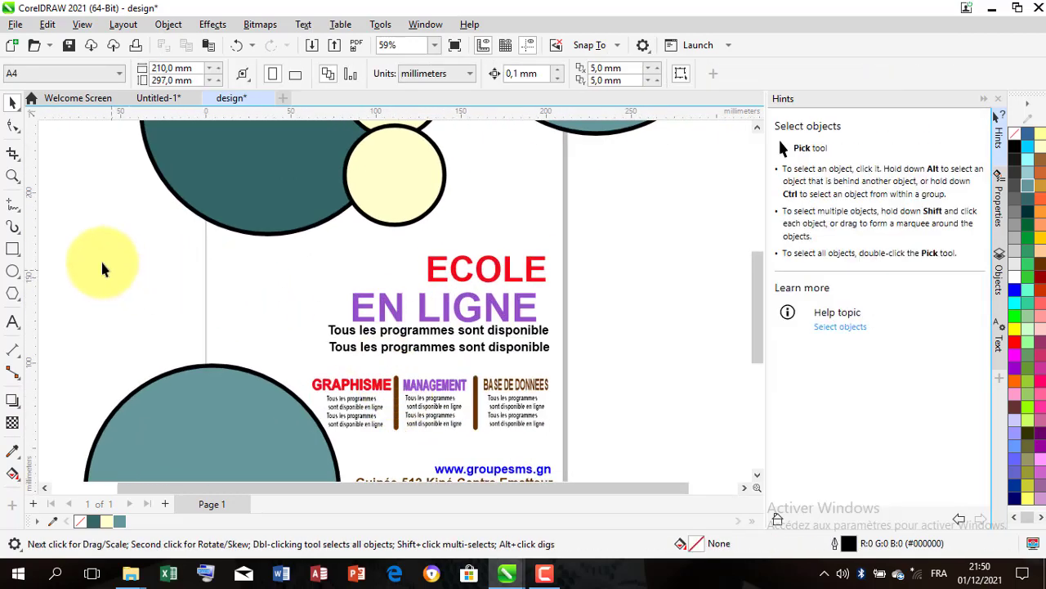
left_click(13, 249)
left_click_drag(285, 270, 293, 337)
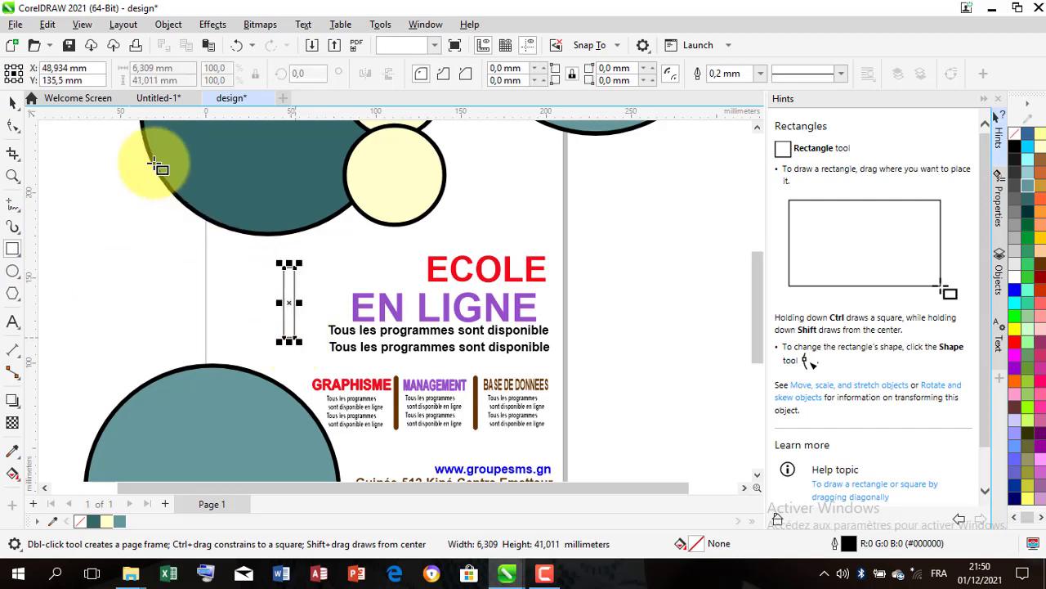
left_click(12, 127)
left_click(293, 281)
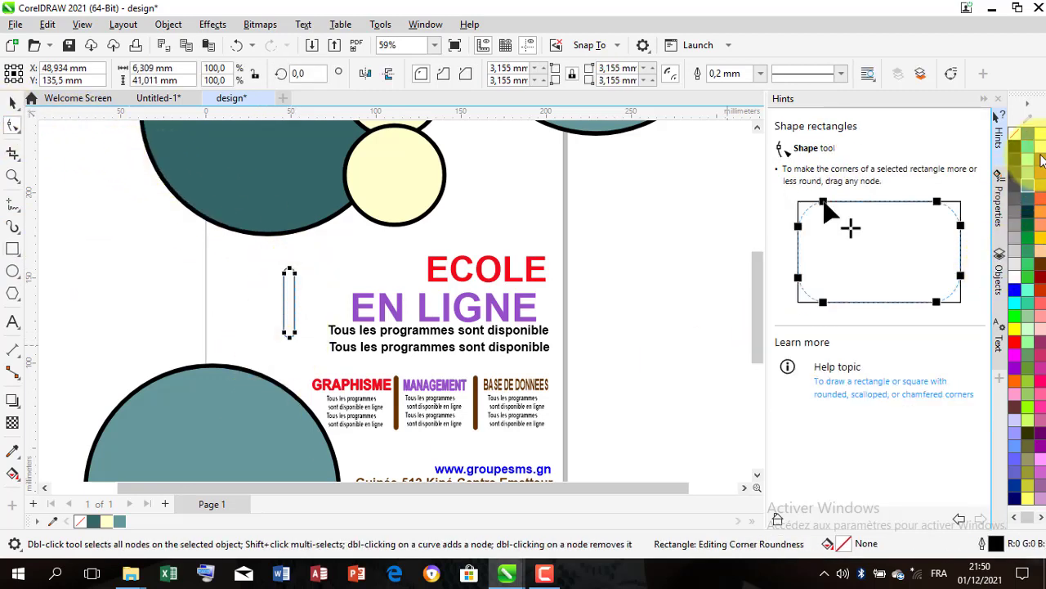
Step: Fill the rounded bar with brown #996633 and delete it after moving it off the page
left_click(1040, 160)
left_click(12, 102)
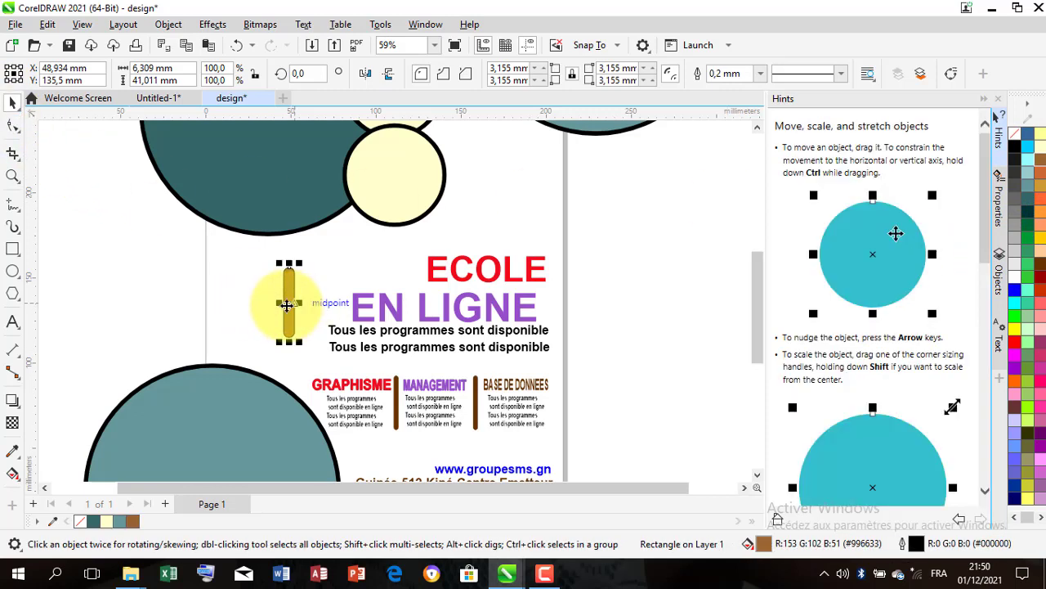
left_click_drag(287, 305, 642, 377)
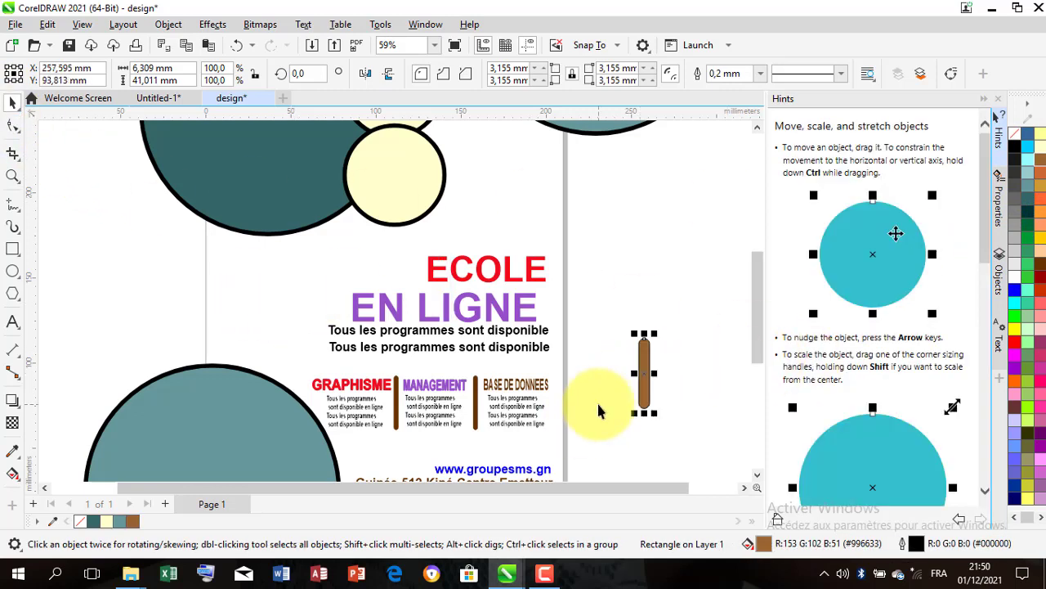
key("Delete")
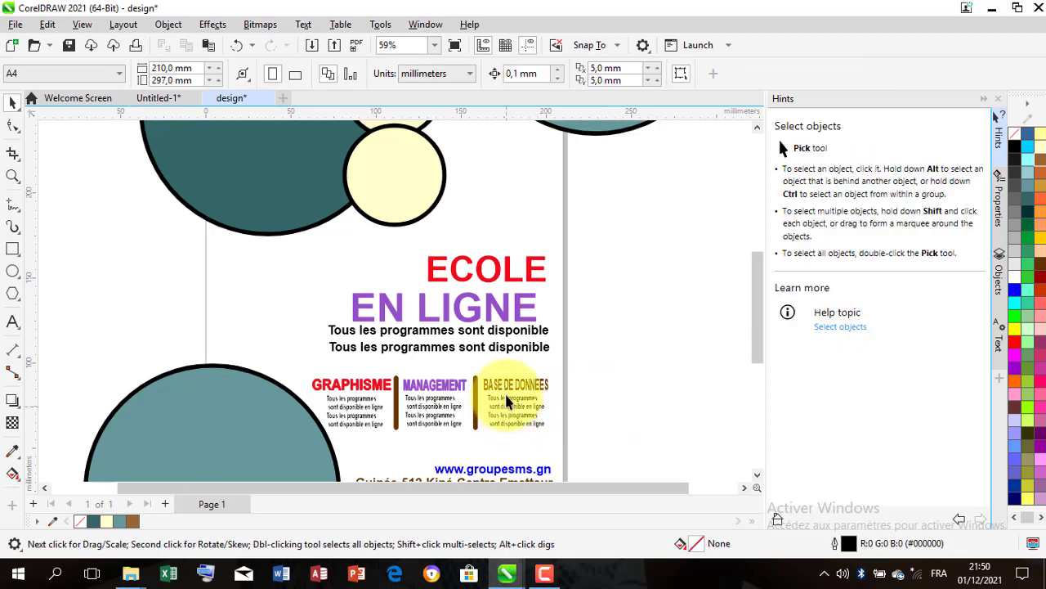
scroll(492, 336, "down", 2)
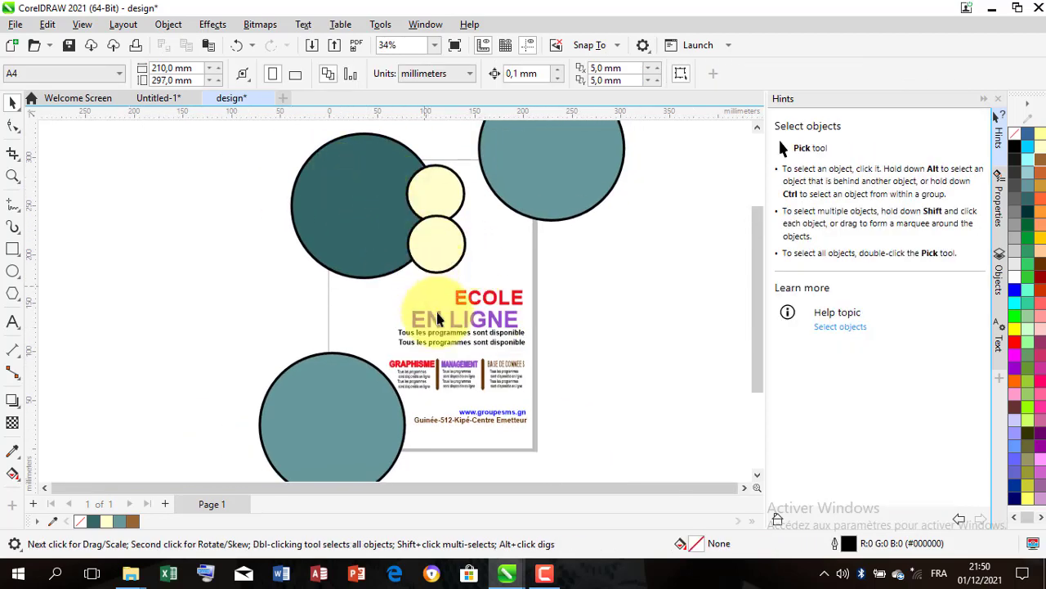
Step: Import the group photo and the two woman portraits from the Images folder into the design document
mouse_move(131, 572)
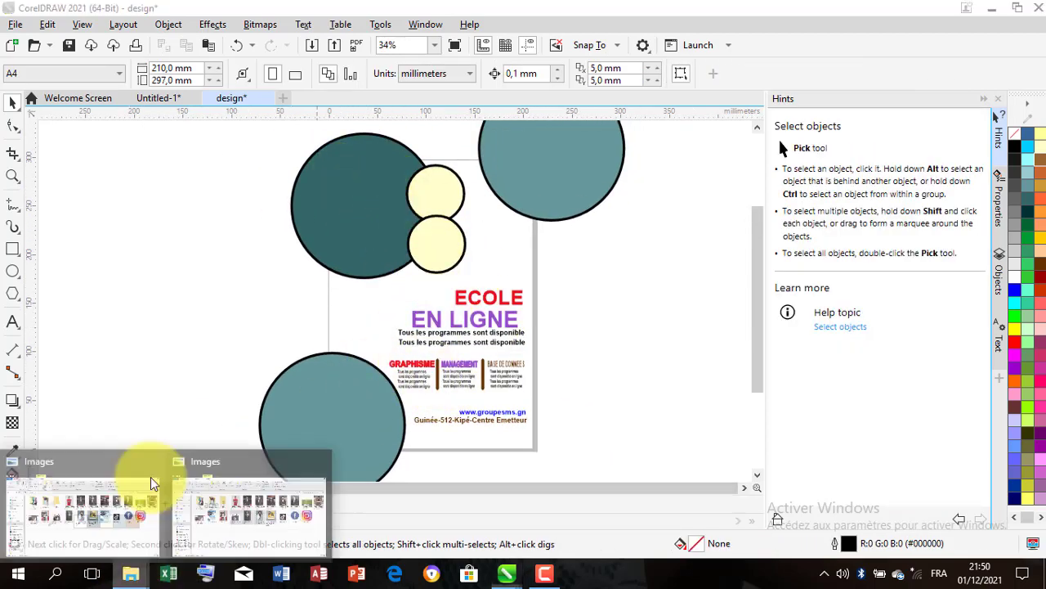
left_click(270, 494)
left_click(584, 393)
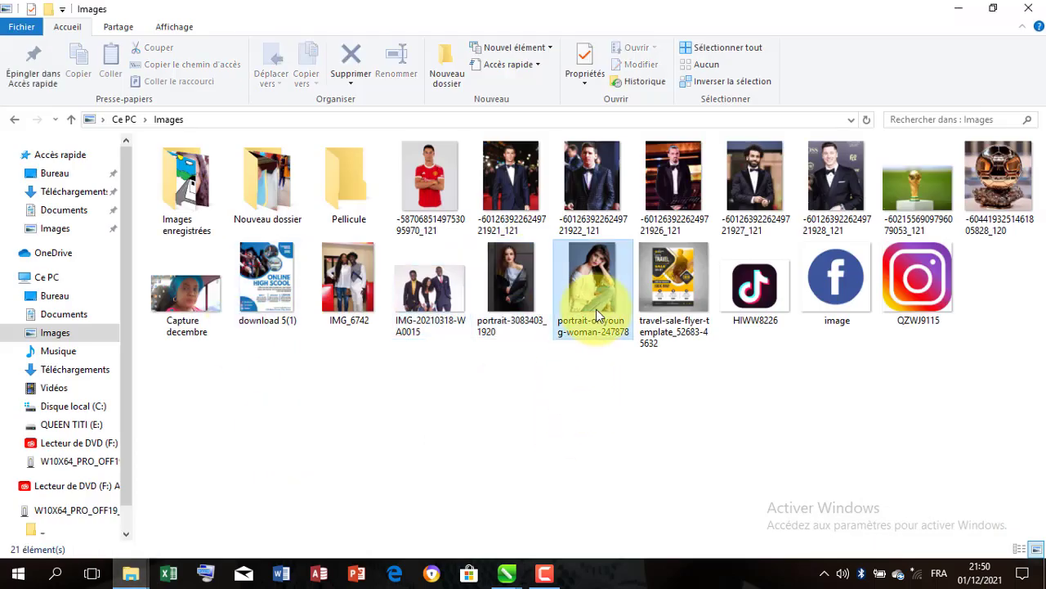
left_click(596, 309)
left_click(524, 290, "ctrl")
left_click(427, 292, "ctrl")
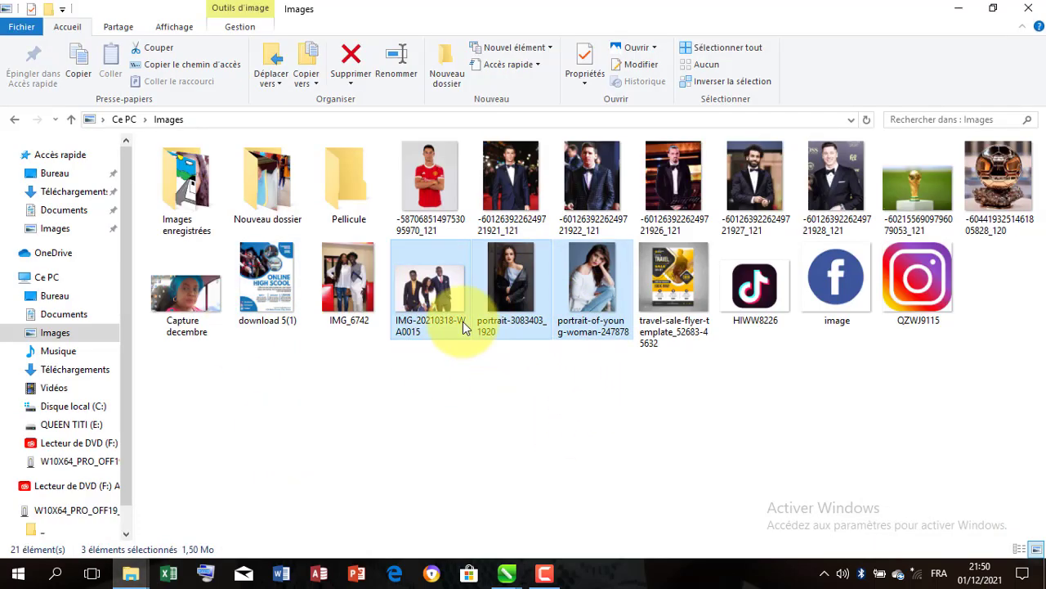
left_click_drag(438, 307, 623, 319)
left_click_drag(587, 372, 563, 381)
Step: Scale the white-sweater portrait to about 420 by 629 mm beside the page and move the dark-jacket portrait next to the upper-right circle
scroll(462, 353, "down", 3)
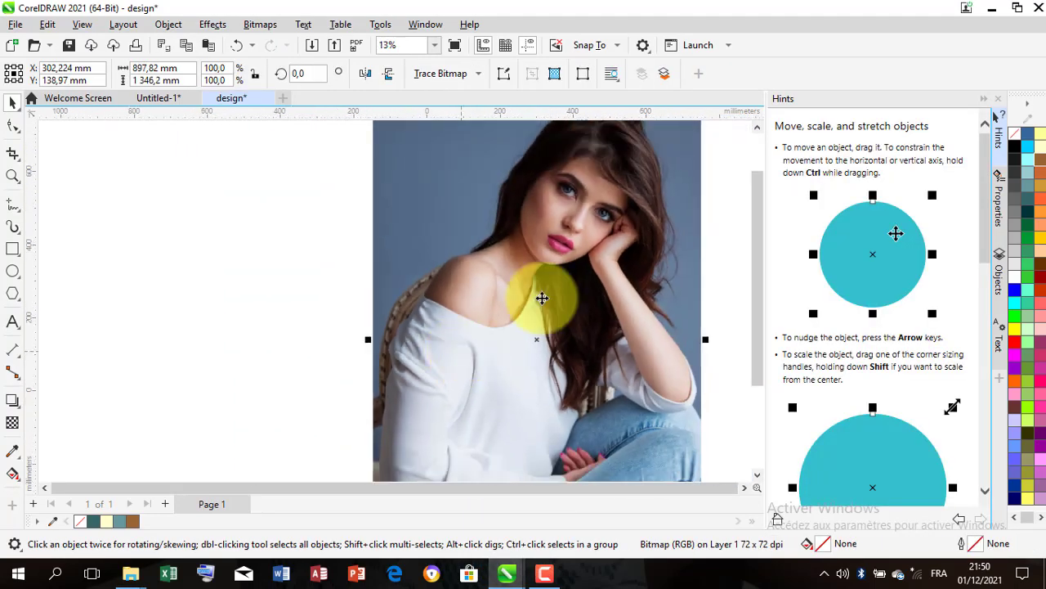
left_click_drag(664, 144, 529, 341)
left_click_drag(385, 316, 335, 315)
scroll(402, 306, "up", 1)
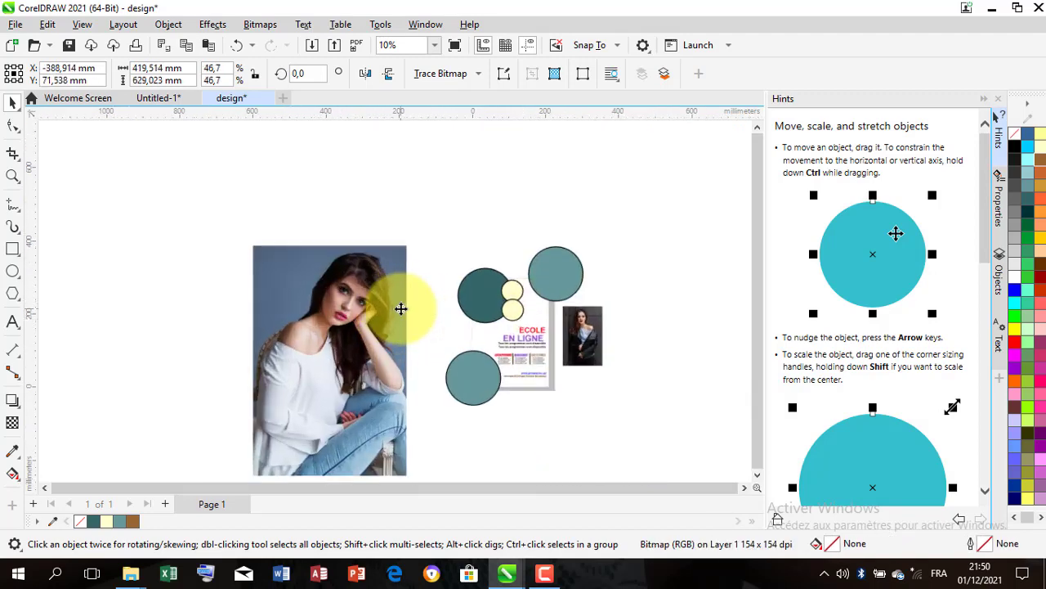
scroll(369, 310, "up", 1)
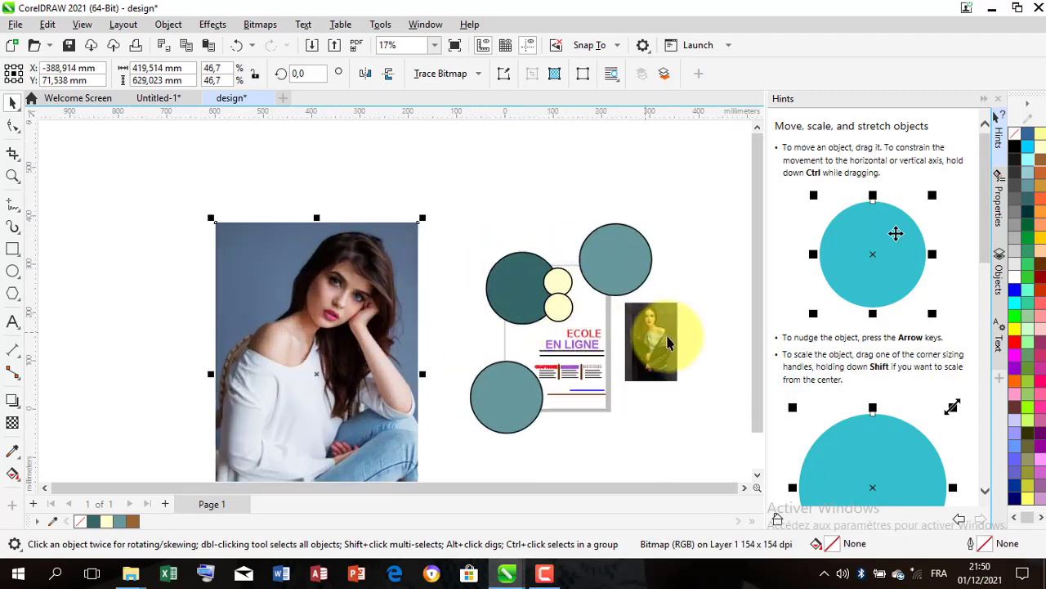
left_click_drag(654, 344, 685, 233)
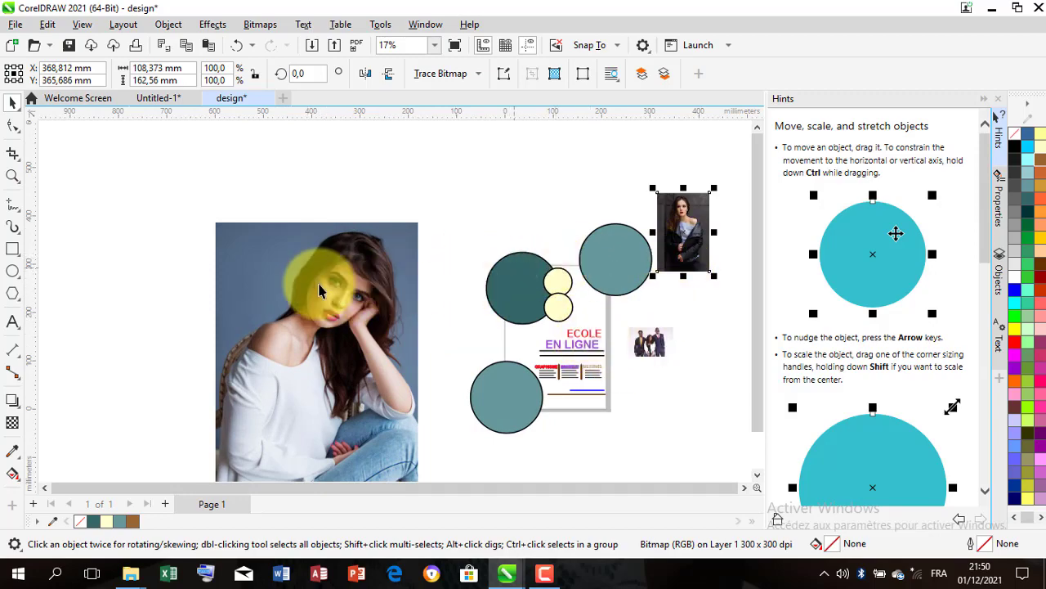
Step: PowerClip the white-sweater portrait inside the large dark teal circle
right_click(341, 265)
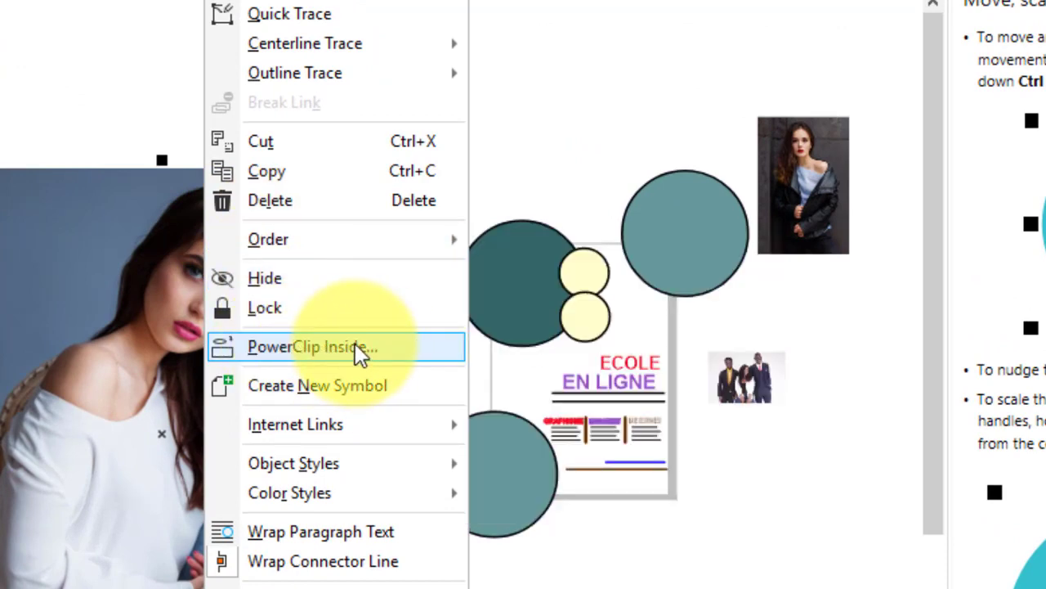
left_click(355, 346)
left_click(463, 323)
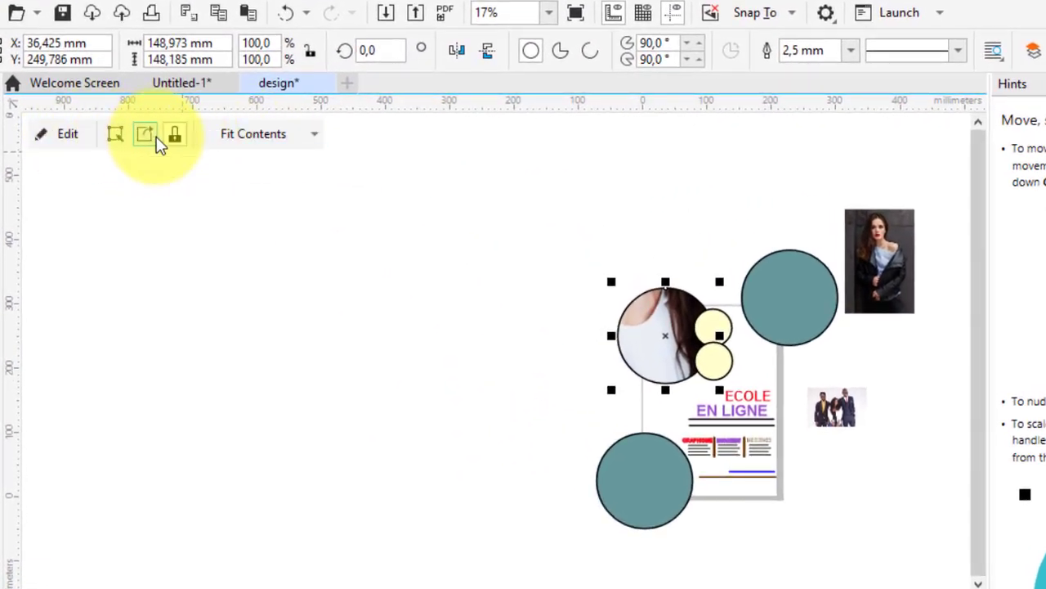
Step: Scale the clipped portrait to about 178 by 266 mm and reposition it so the woman's face shows inside the large circle
left_click(117, 135)
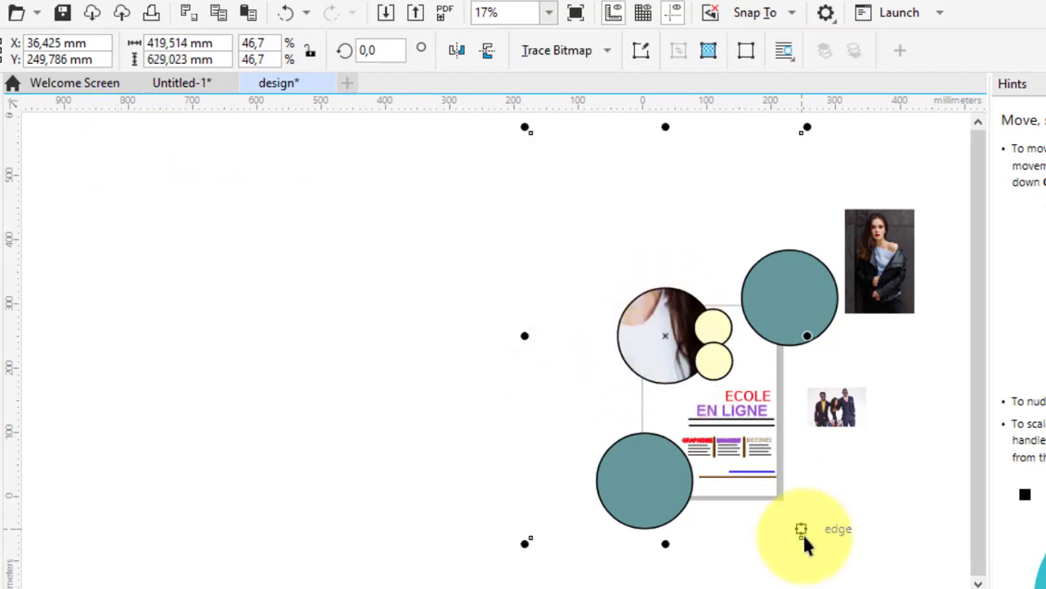
left_click_drag(807, 547, 729, 427)
scroll(675, 325, "up", 1)
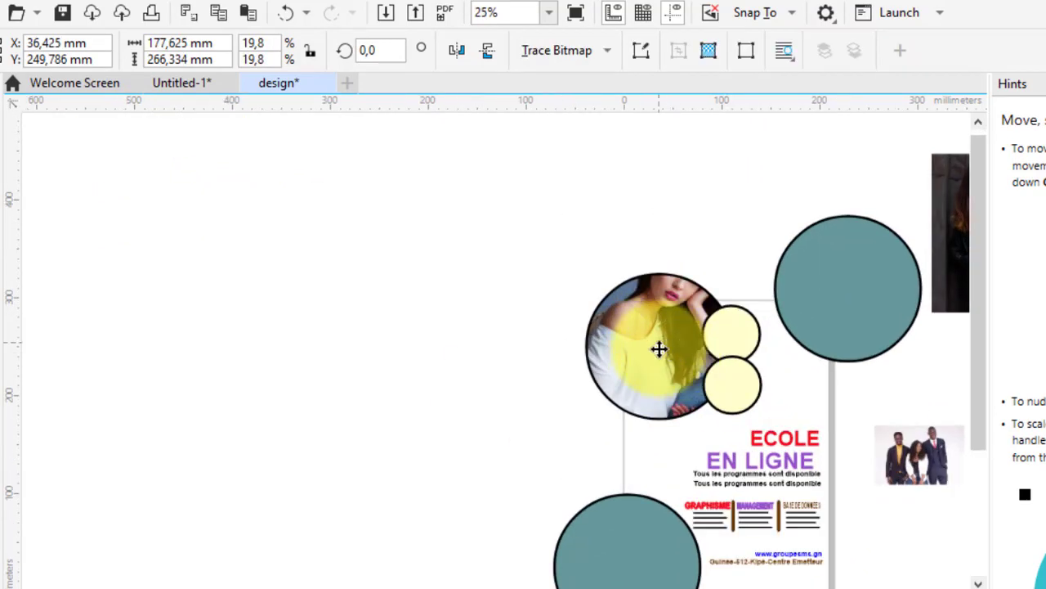
left_click_drag(659, 349, 669, 364)
left_click_drag(676, 327, 672, 344)
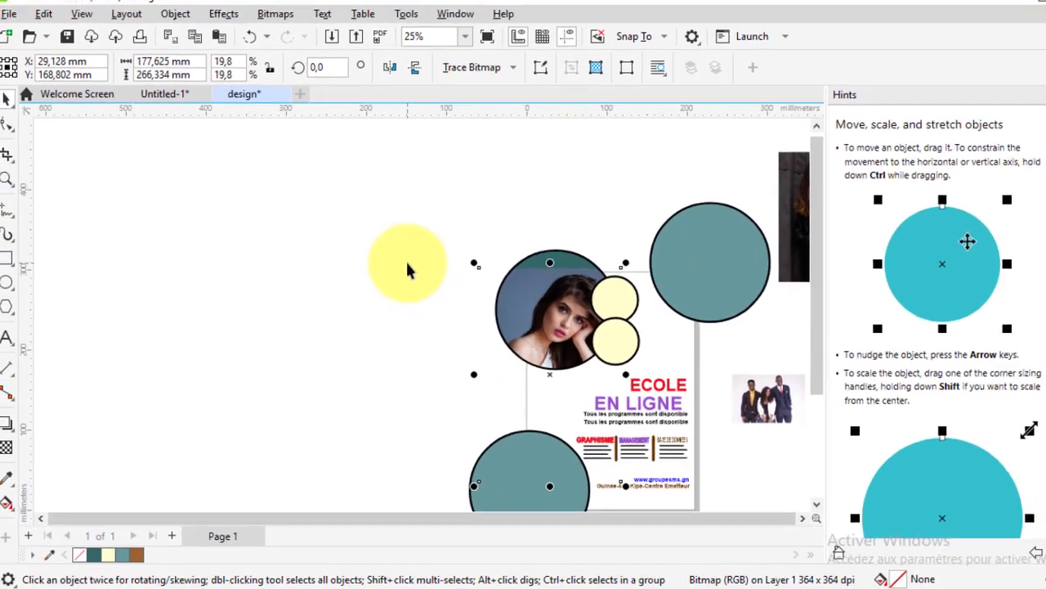
left_click(407, 264)
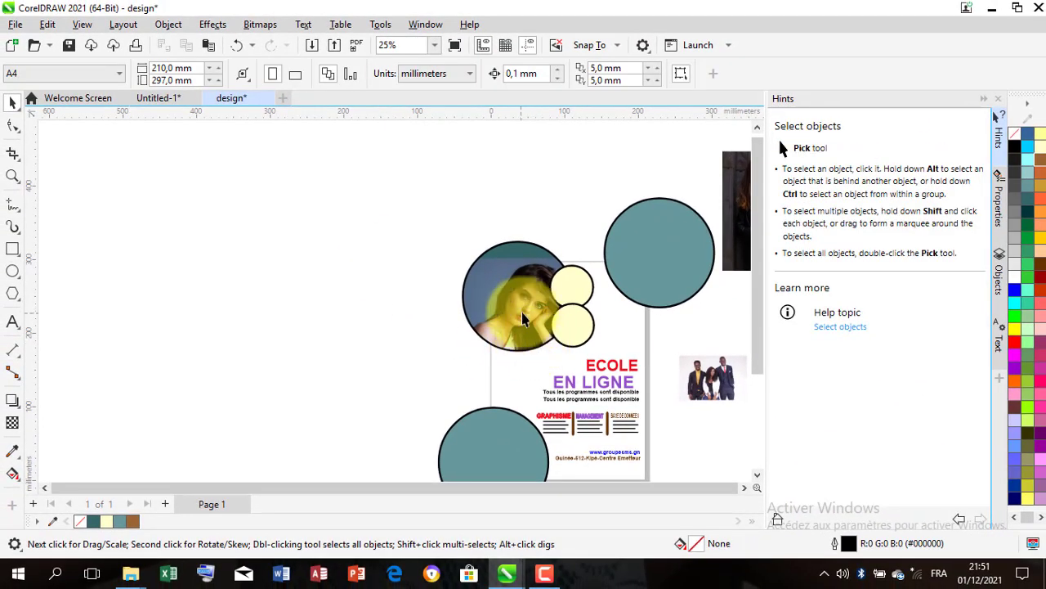
left_click(523, 319)
left_click(391, 273)
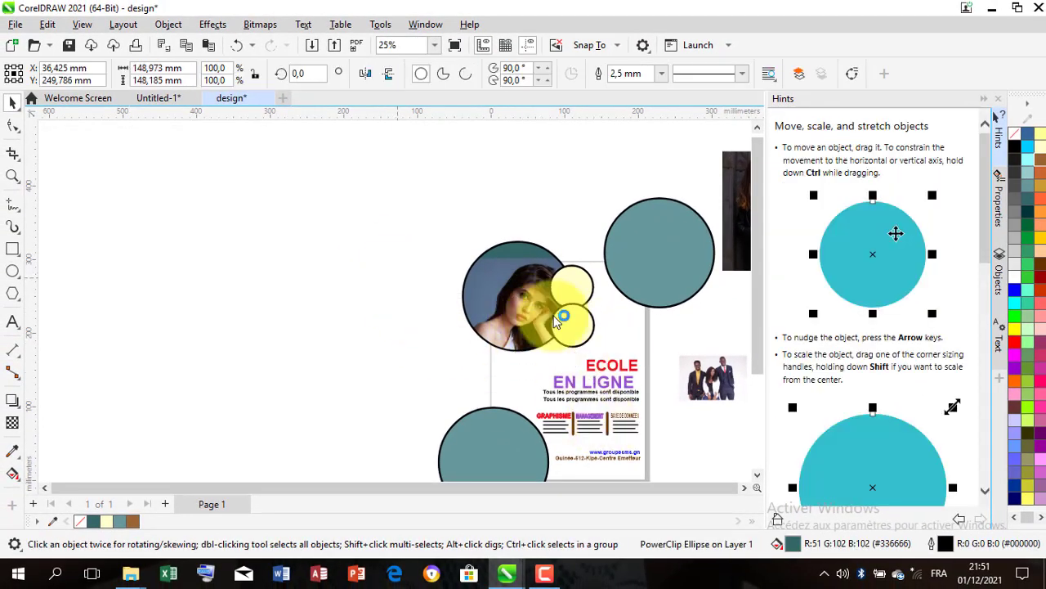
Step: Shift the large upper-right grey-teal circle slightly towards the two small circles
left_click(573, 291)
scroll(339, 314, "down", 2)
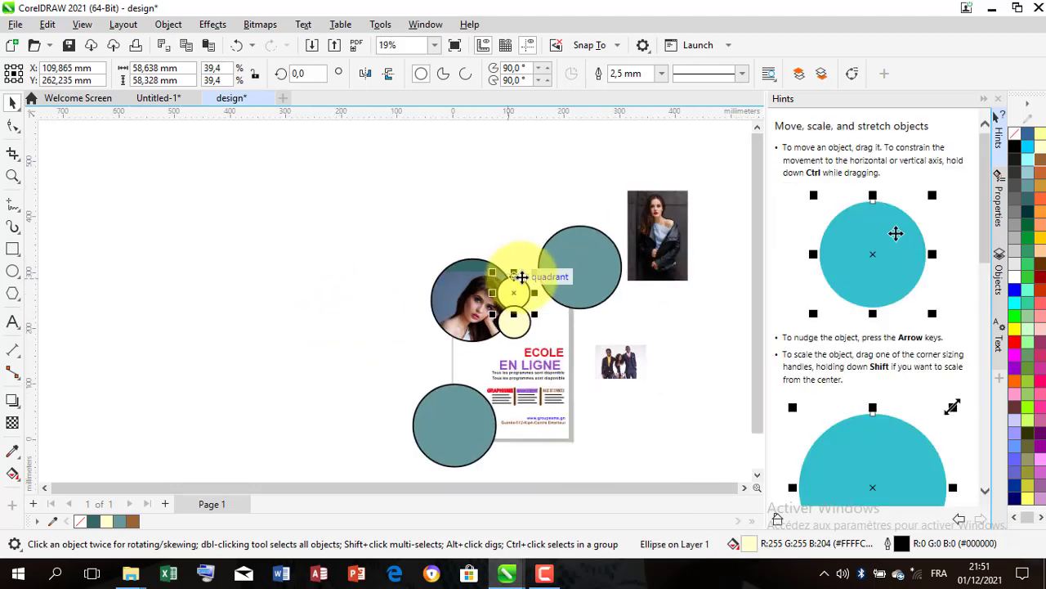
scroll(527, 276, "up", 3)
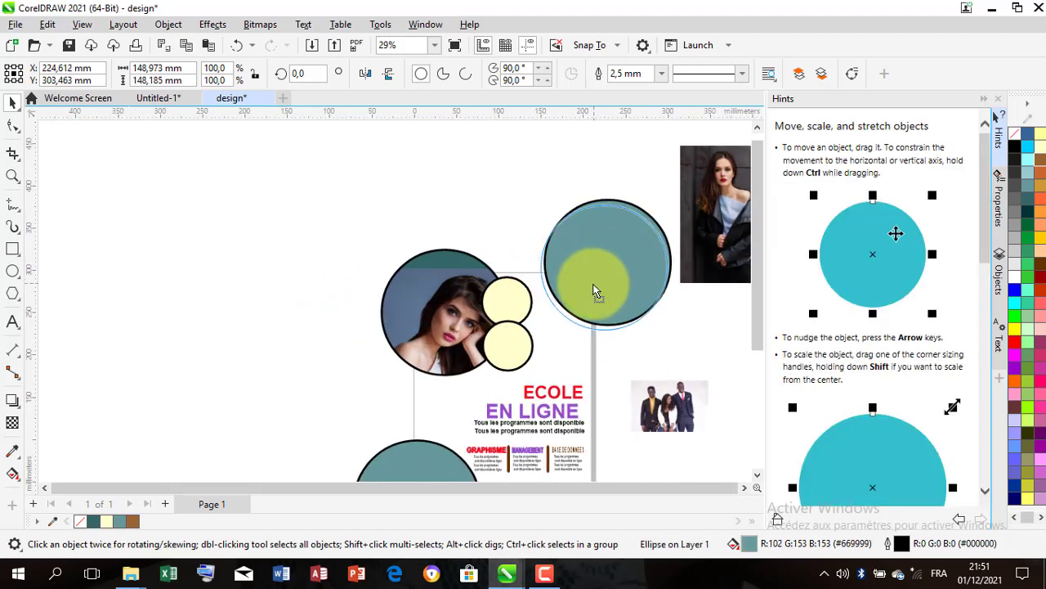
left_click_drag(590, 284, 591, 285)
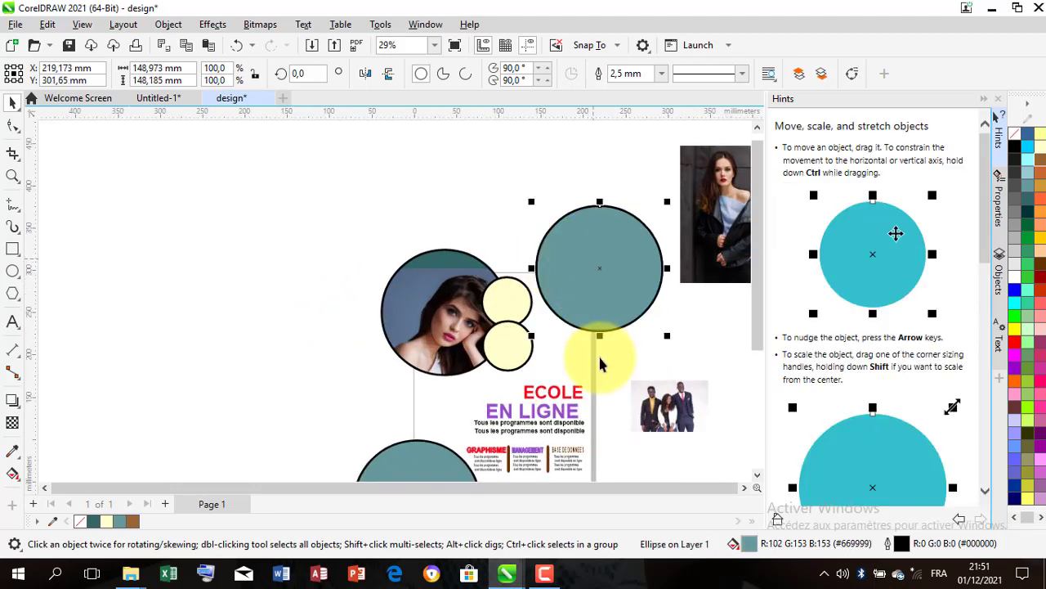
Step: Enlarge the upper pale-yellow circle slightly and the lower one to about 67 by 66.5 mm
left_click(516, 319)
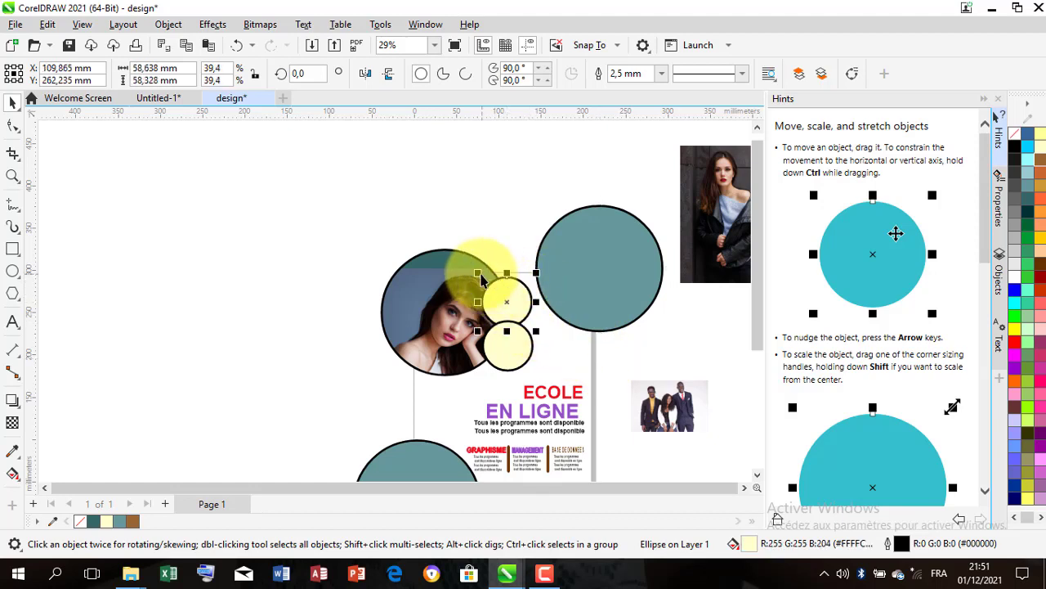
left_click_drag(481, 278, 476, 268)
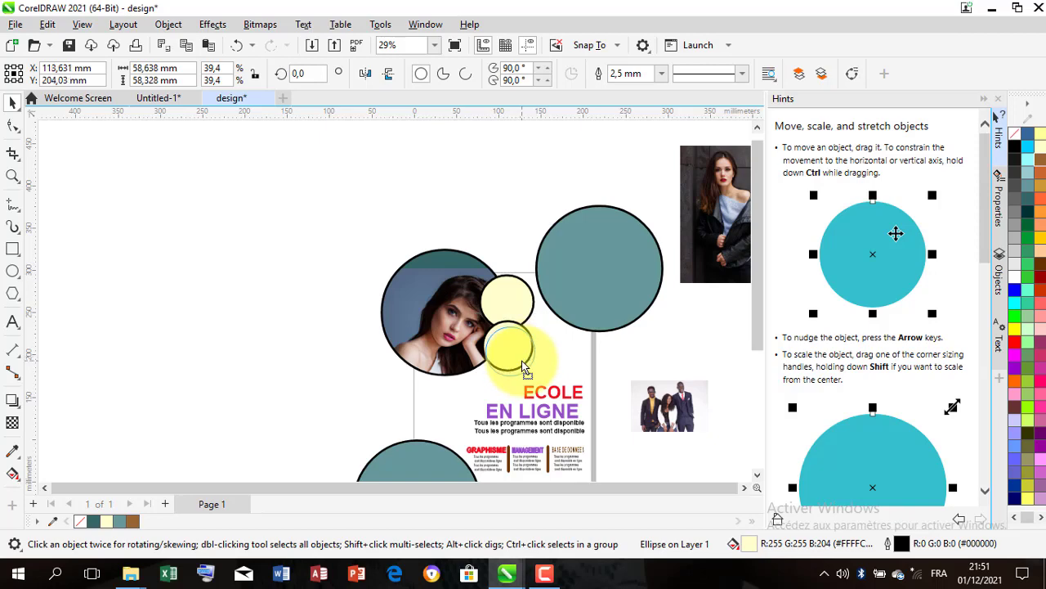
left_click(526, 369)
left_click_drag(541, 322, 547, 321)
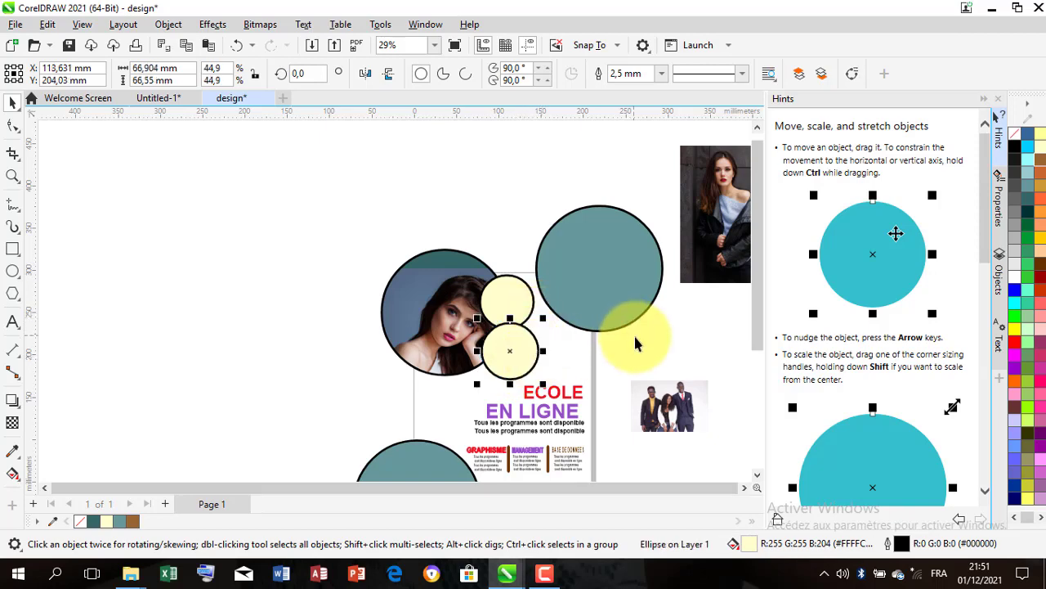
left_click(634, 333)
Step: PowerClip the dark-jacket portrait inside the upper pale-yellow circle
left_click(691, 248)
right_click(698, 246)
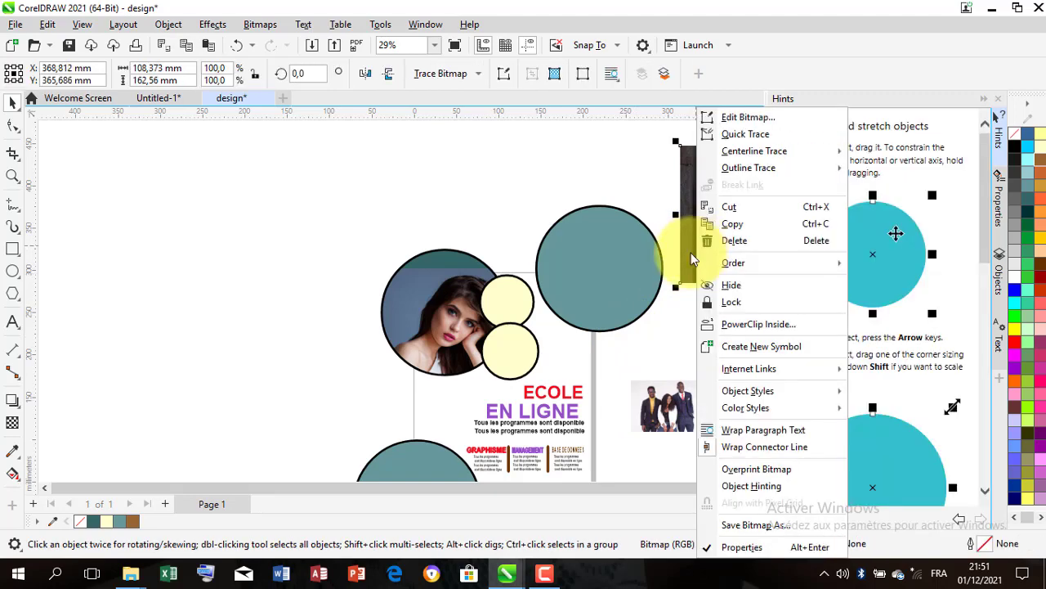
left_click(758, 324)
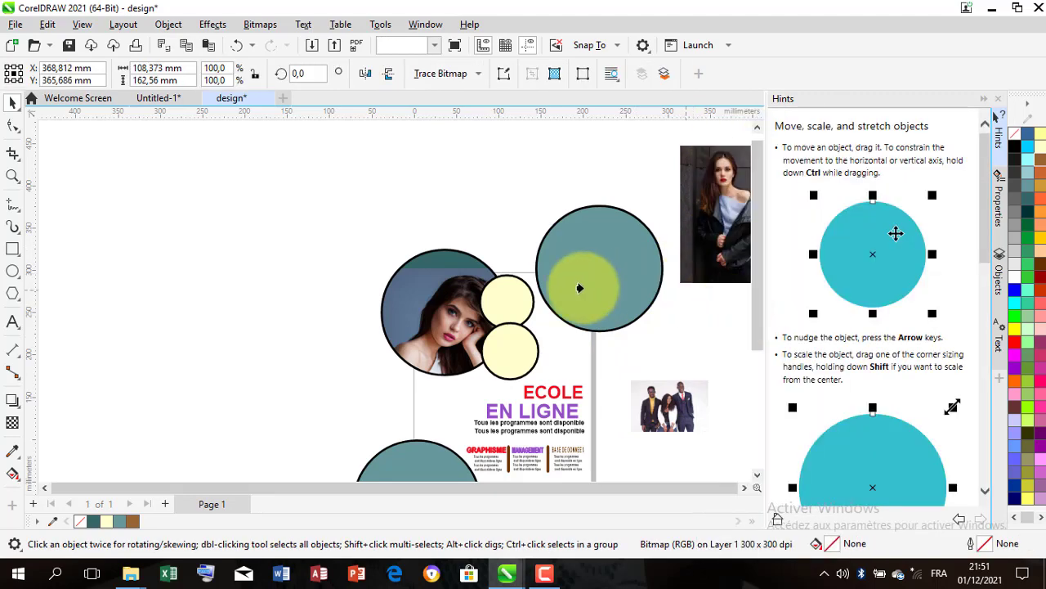
left_click(478, 310)
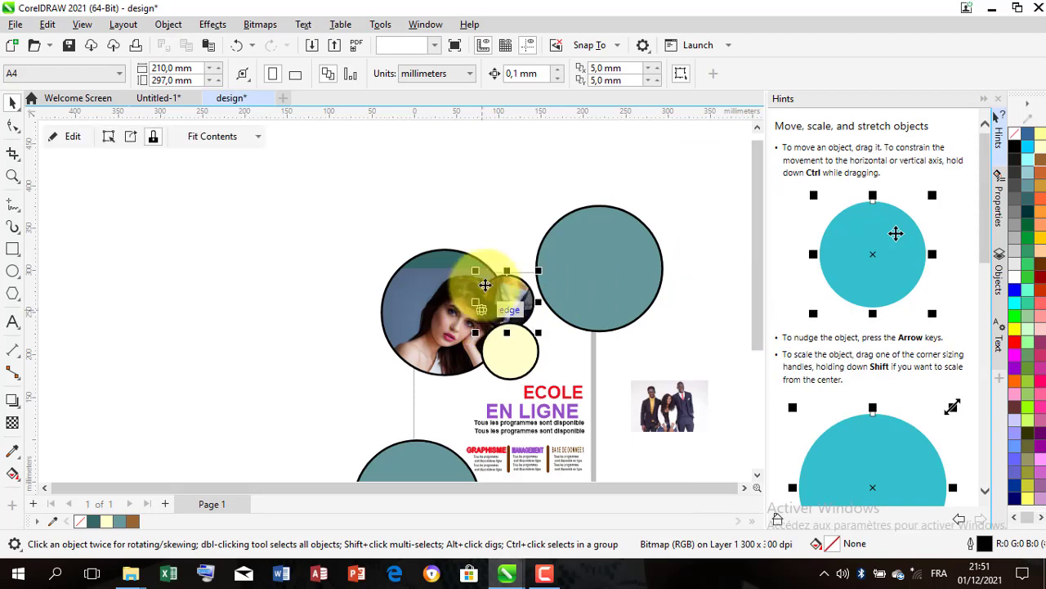
Step: Scale the clipped dark-jacket portrait to about 58 by 88 mm within the upper small circle
left_click(108, 139)
mouse_move(539, 245)
left_mouse_down()
mouse_move(561, 234)
mouse_move(543, 260)
mouse_move(551, 270)
left_mouse_up()
scroll(504, 303, "up", 3)
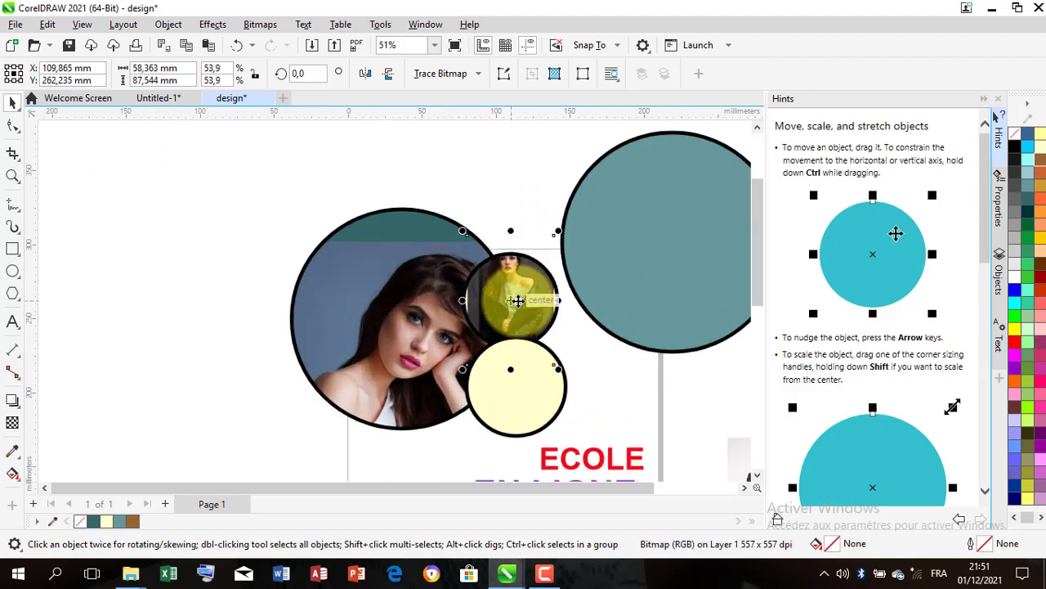
Step: Scale the clipped dark-jacket portrait to about 63.5 by 95 mm and reposition it within the upper small circle
left_click_drag(517, 301, 516, 309)
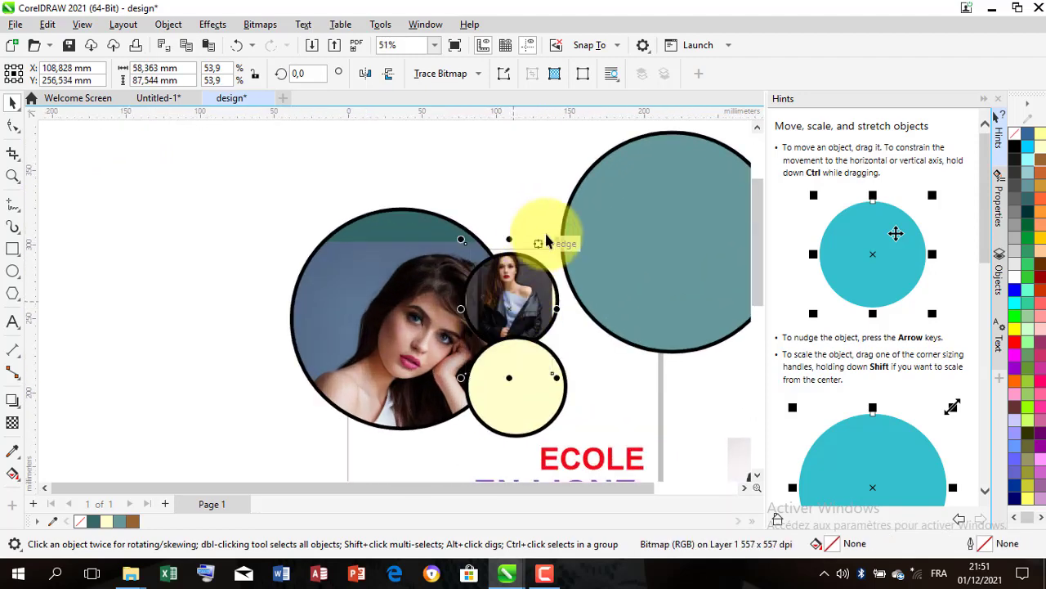
left_click_drag(548, 239, 524, 294)
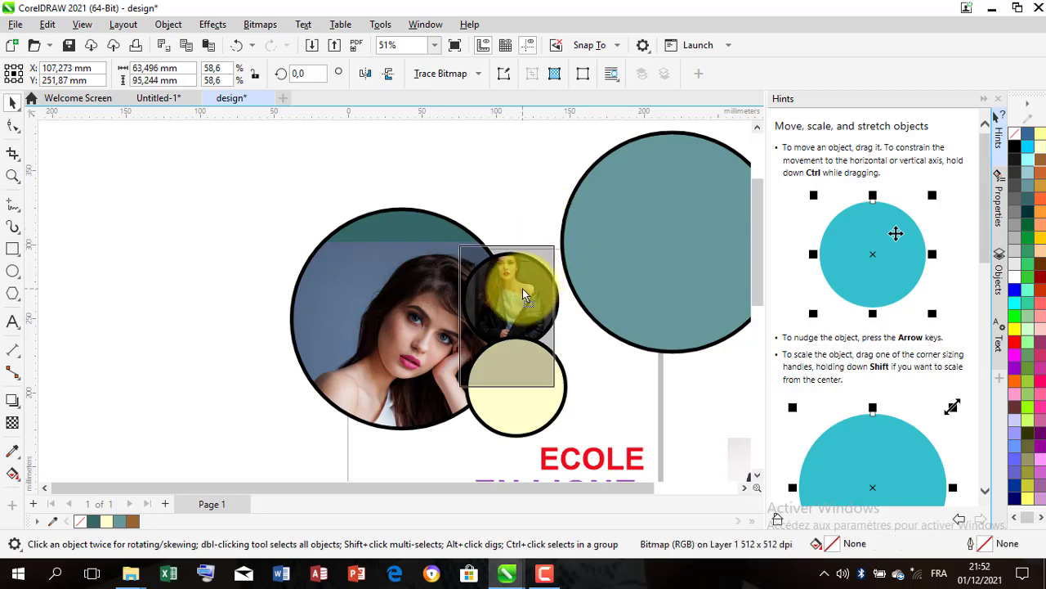
left_click(524, 292, "ctrl")
scroll(515, 288, "down", 1)
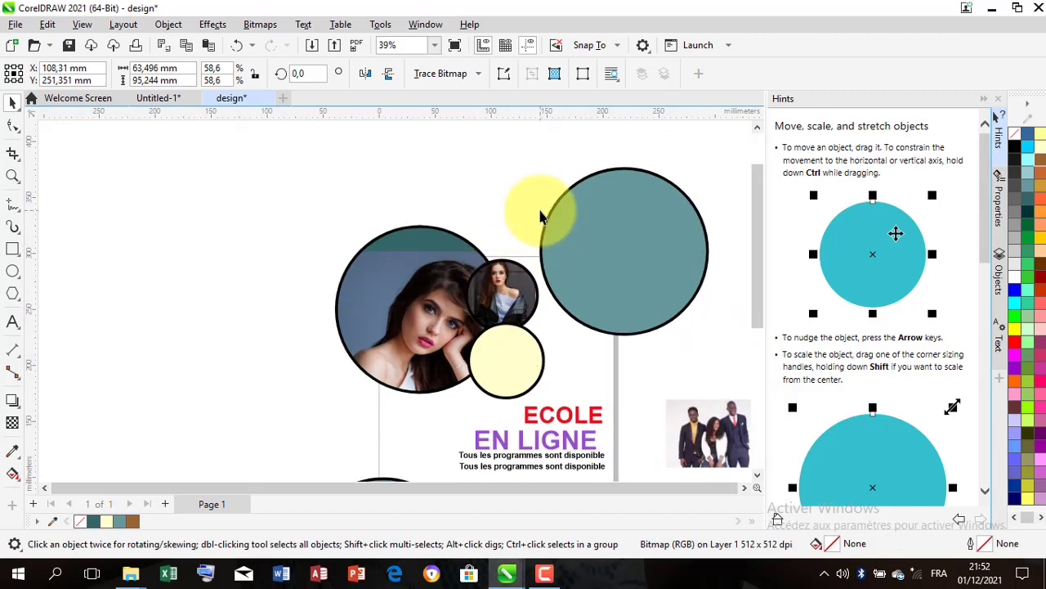
left_click(540, 216)
Step: Move the photo of the three suited people beside the lower pale-yellow circle and PowerClip it inside that circle
left_click_drag(695, 417, 625, 366)
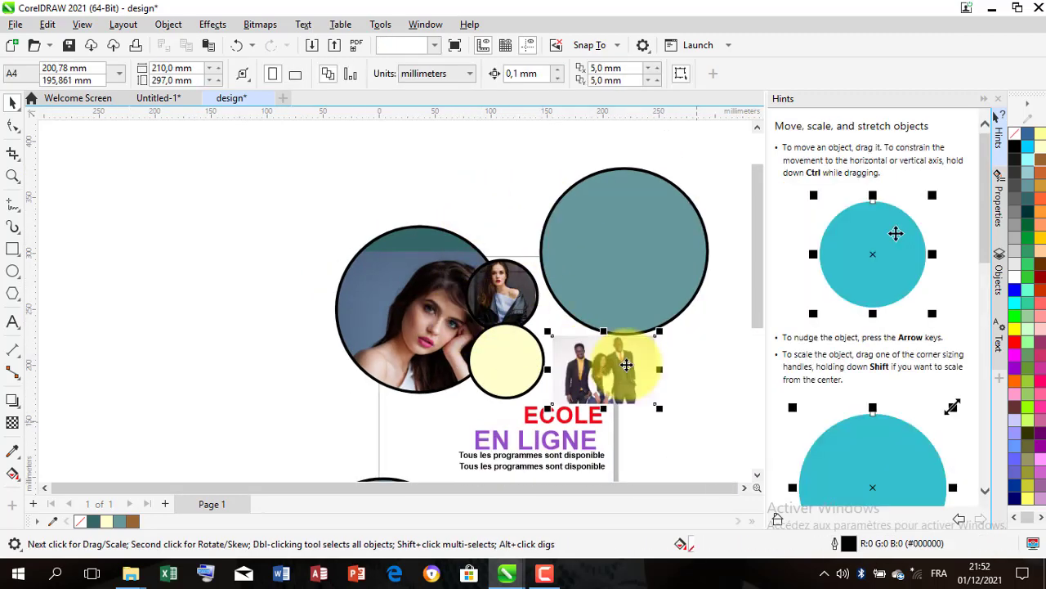
right_click(632, 363)
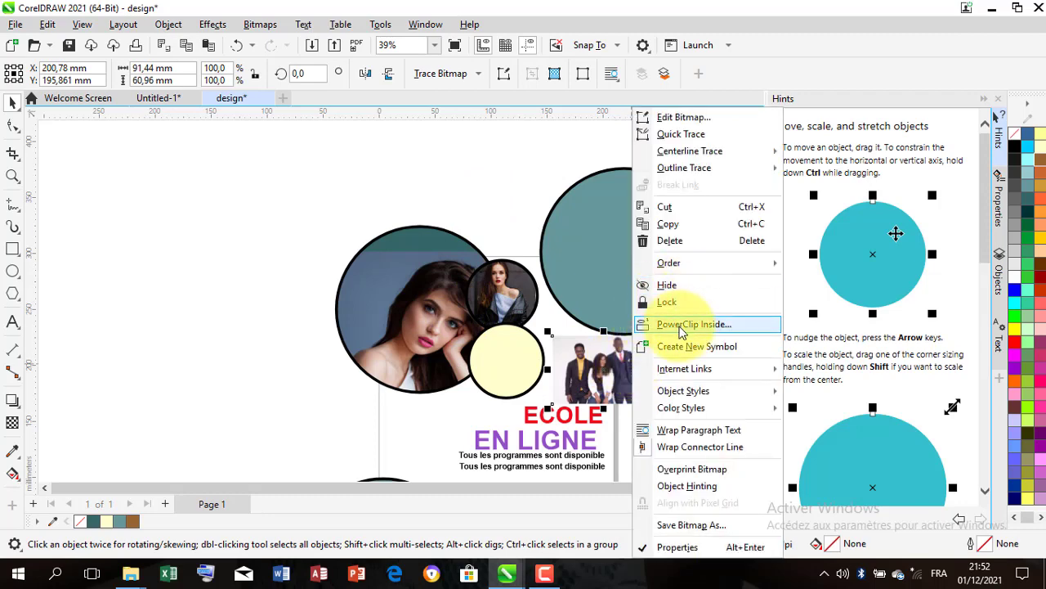
left_click(686, 325)
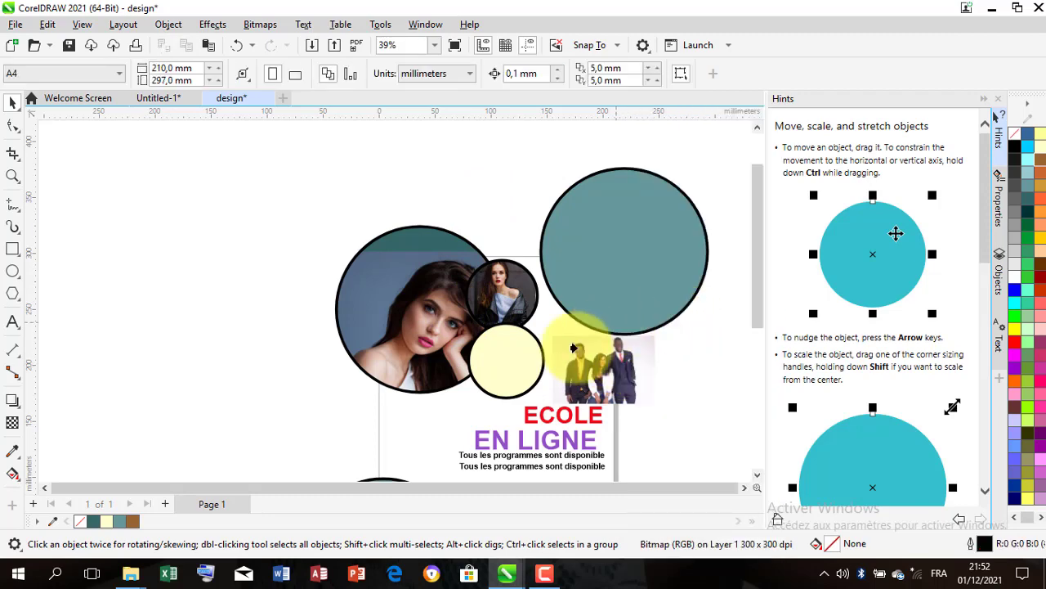
left_click(481, 389)
Step: Enlarge the clipped group photo to about 98.5 by 65.7 mm and centre it within the lower small circle
scroll(533, 349, "up", 2)
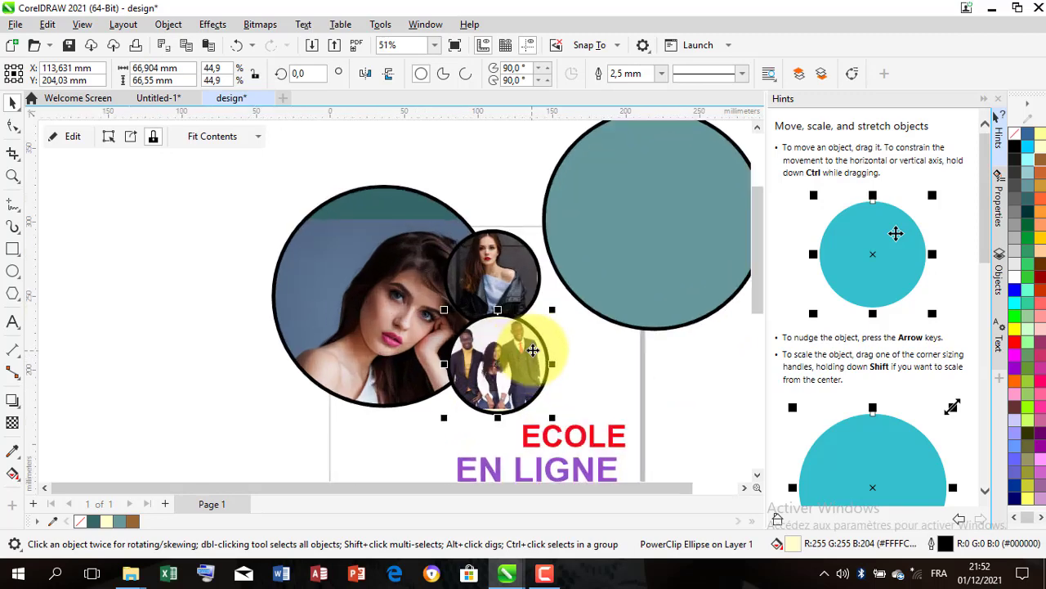
scroll(533, 350, "up", 1)
left_click(109, 137)
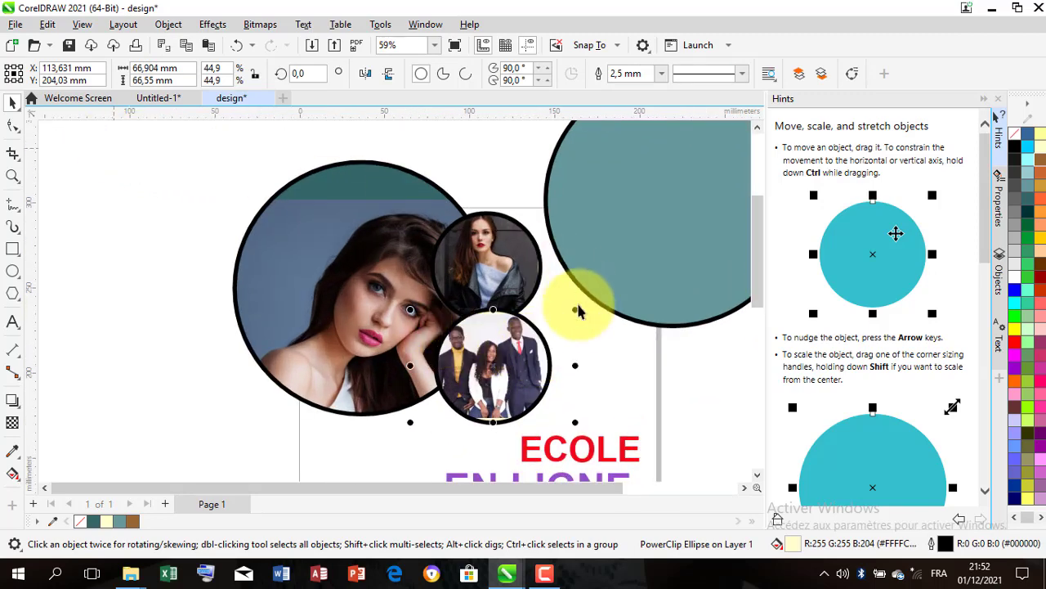
left_click_drag(577, 317, 590, 306)
left_click_drag(520, 342, 520, 349)
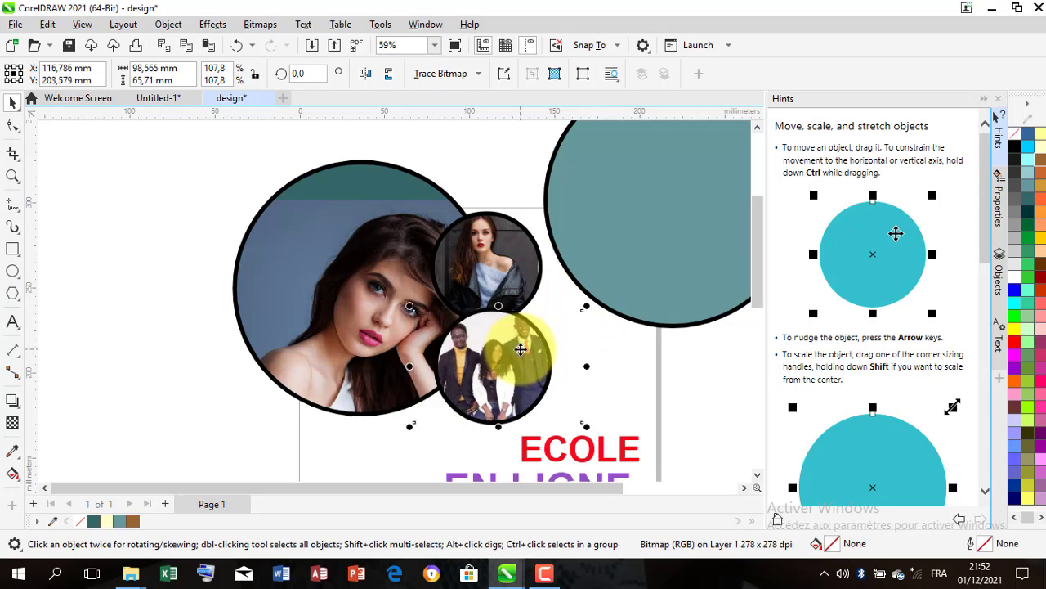
scroll(491, 335, "down", 5)
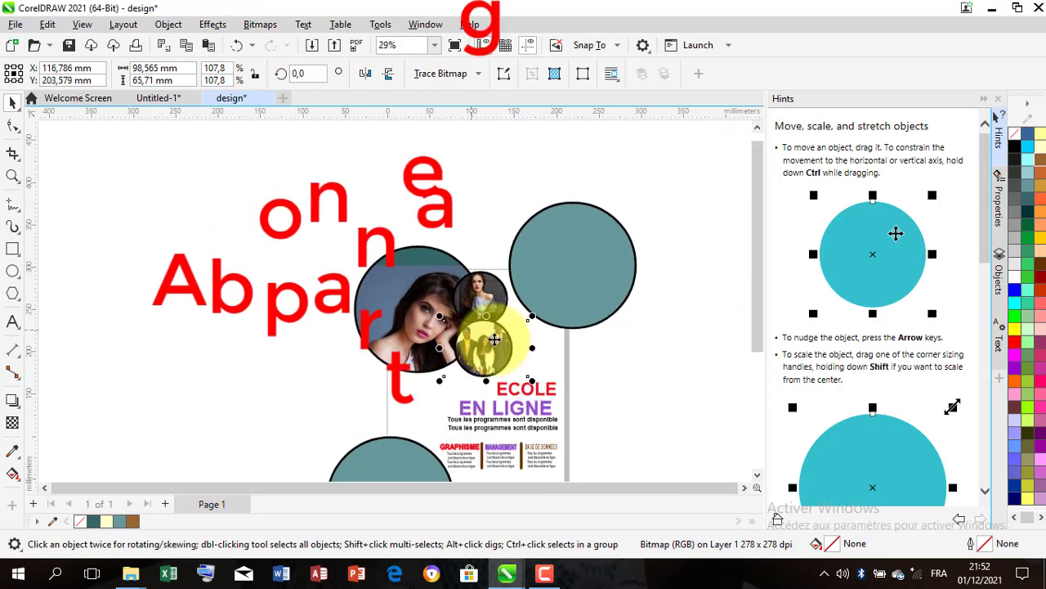
left_click(637, 368)
Step: Draw a circle about 30 mm in diameter in the upper part of the lower-left grey-teal circle and fill it with pale yellow
scroll(567, 356, "down", 2)
scroll(491, 336, "down", 1)
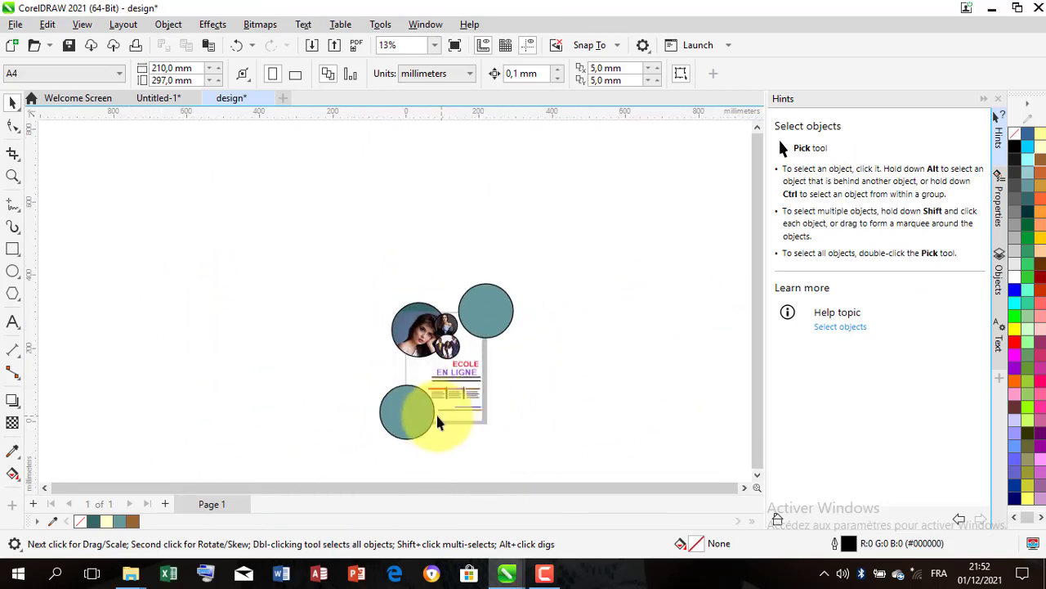
scroll(409, 426, "up", 2)
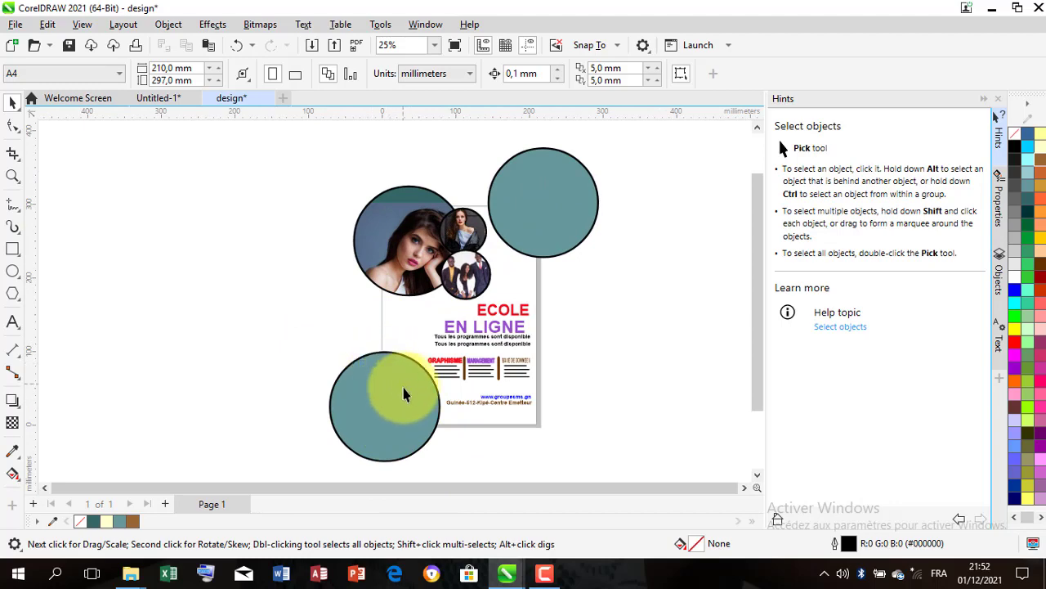
scroll(404, 399, "up", 1)
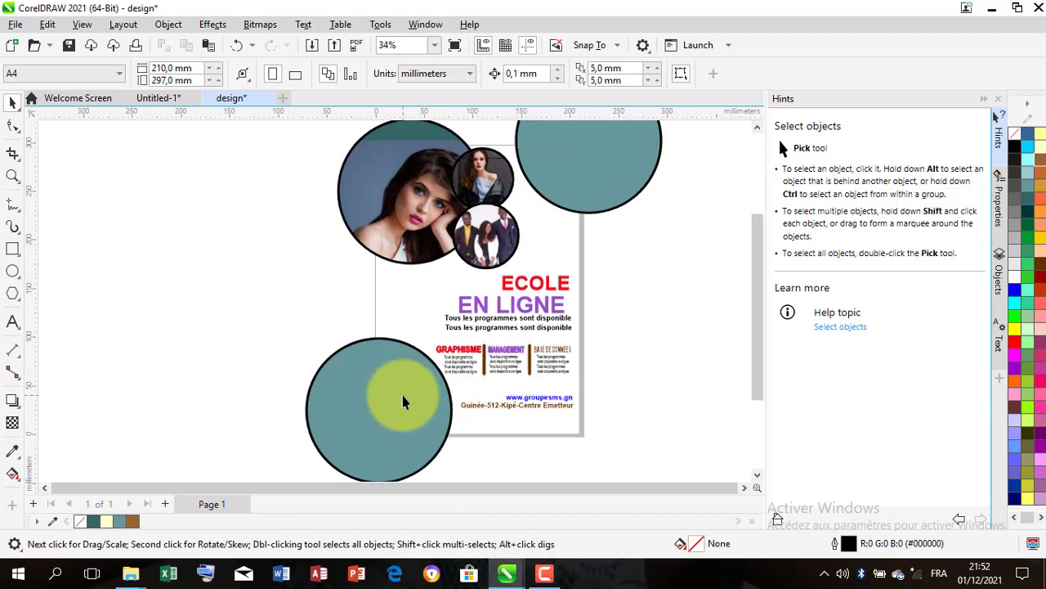
left_click(14, 270)
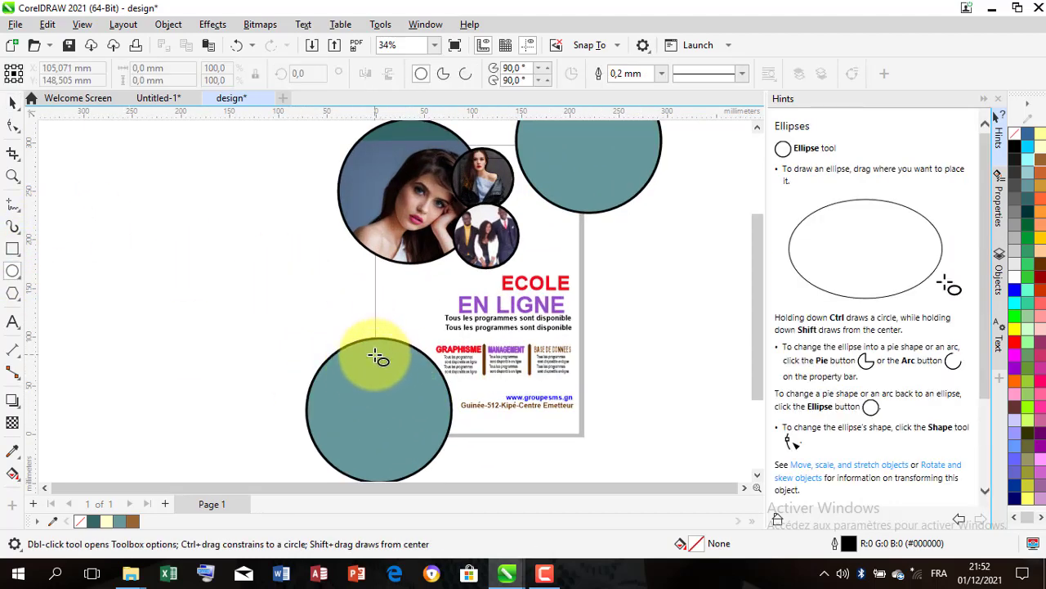
left_click_drag(392, 384, 393, 385)
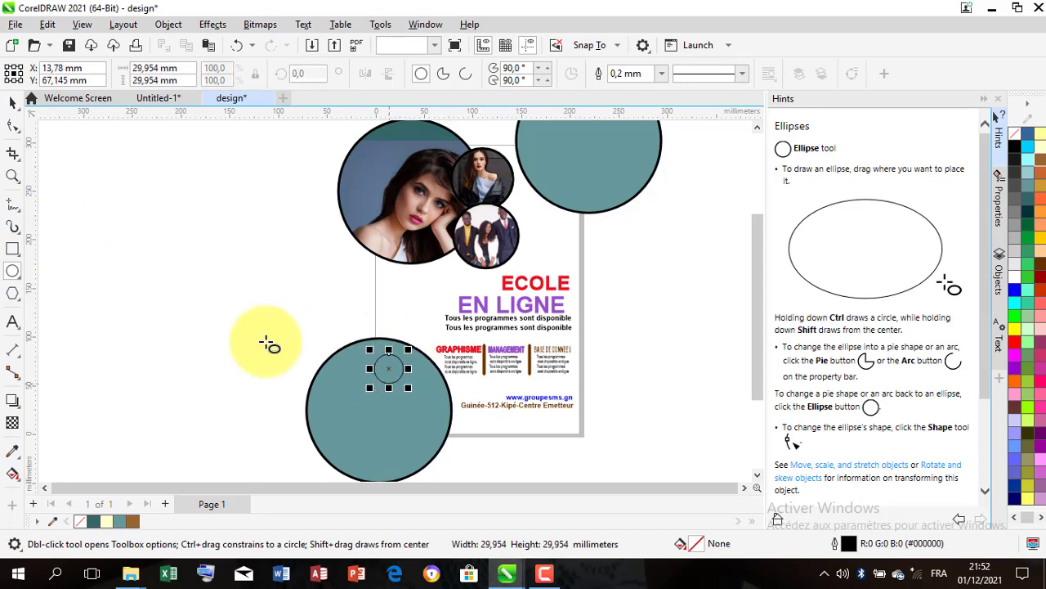
left_click(105, 523)
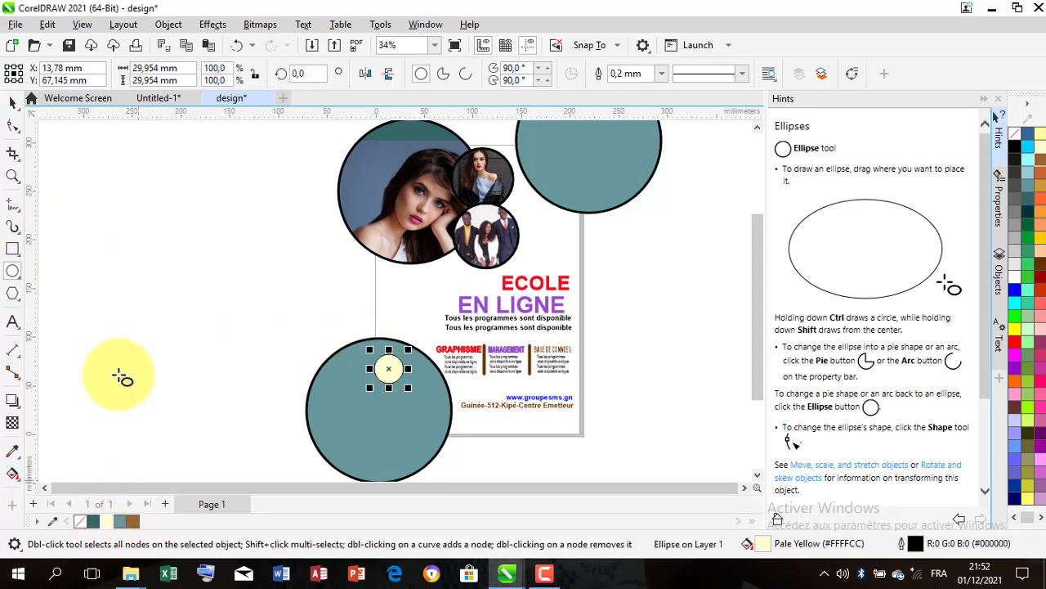
left_click(13, 104)
scroll(412, 353, "up", 1)
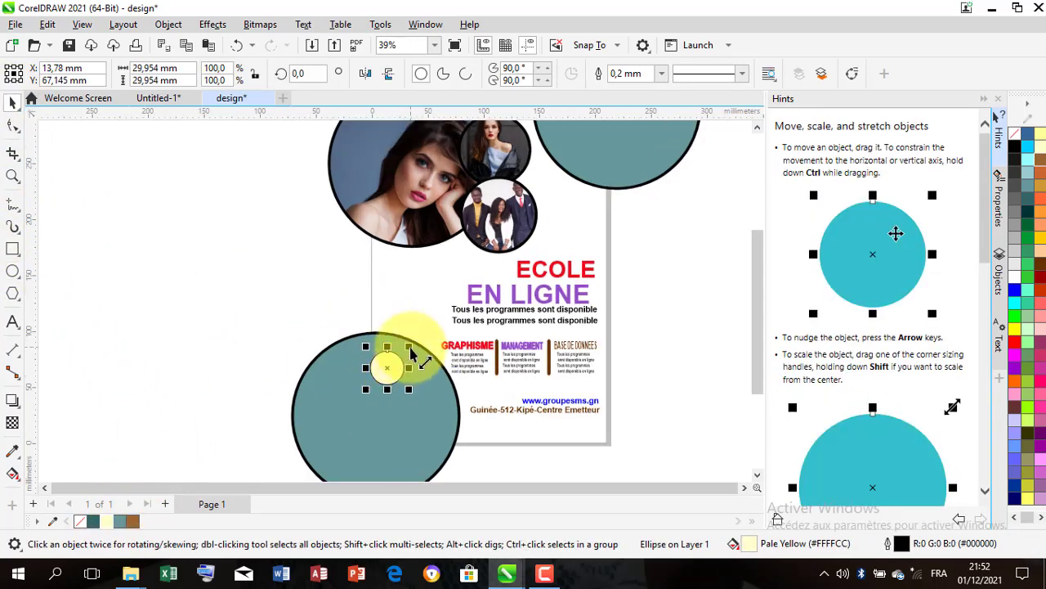
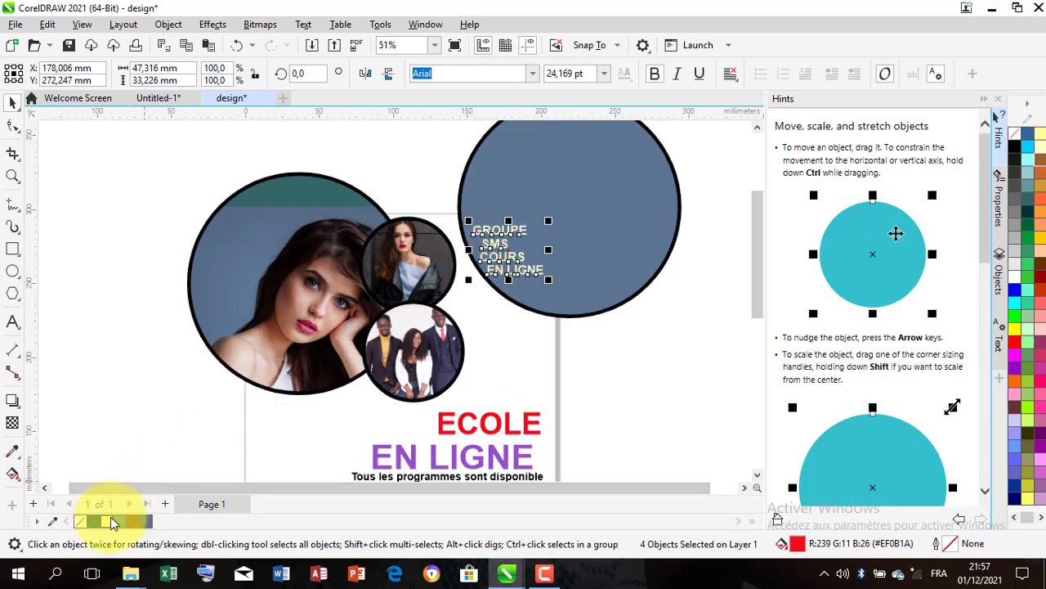
Step: Try pale yellow and black fills on the four-line GROUPE SMS COURS EN LIGNE text and settle on white
left_click(109, 521)
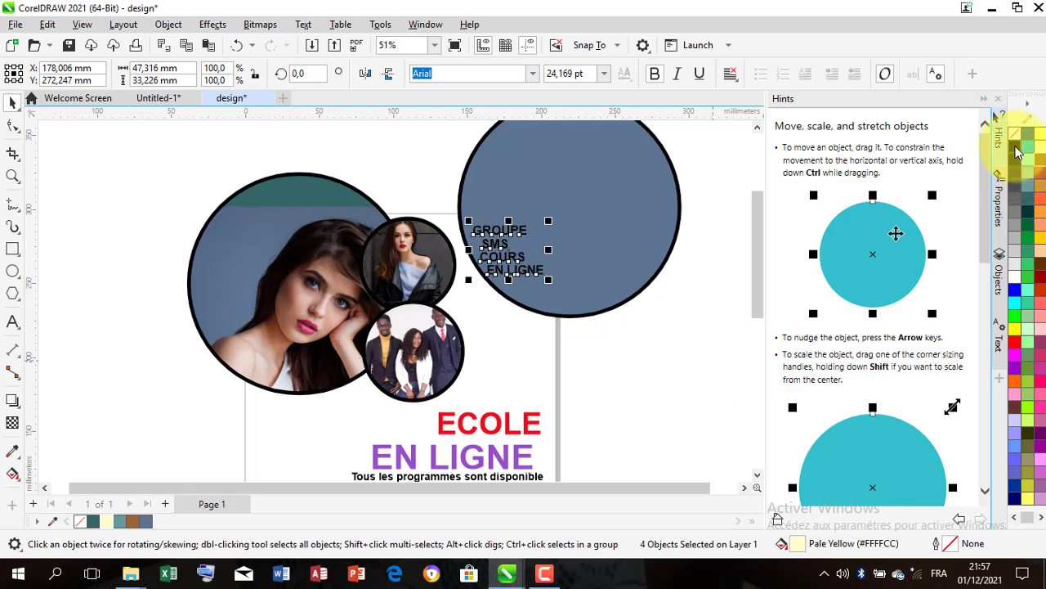
left_click(1018, 151)
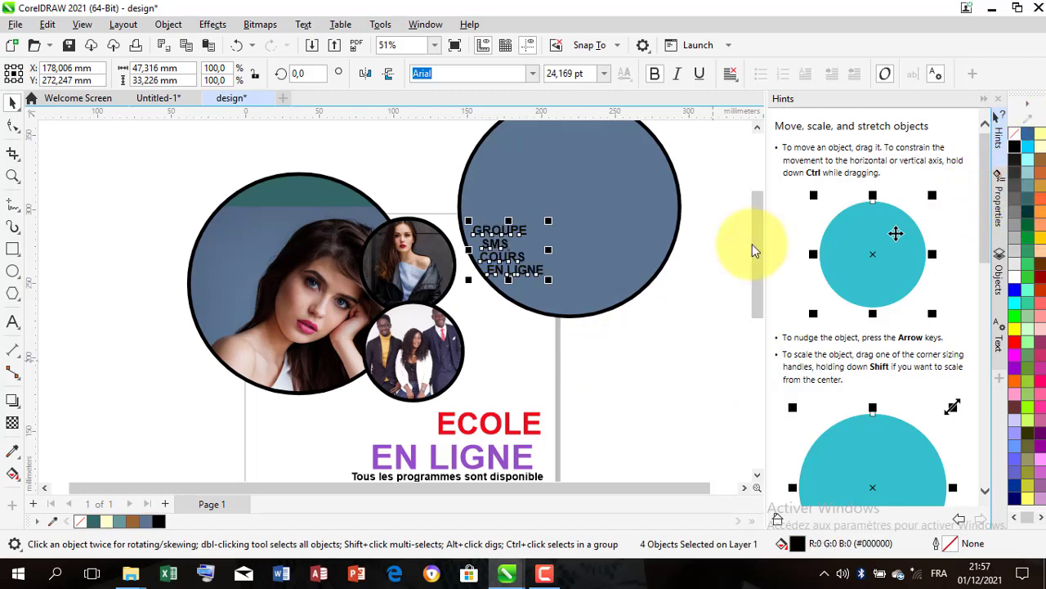
left_click(1014, 274)
left_click(685, 336)
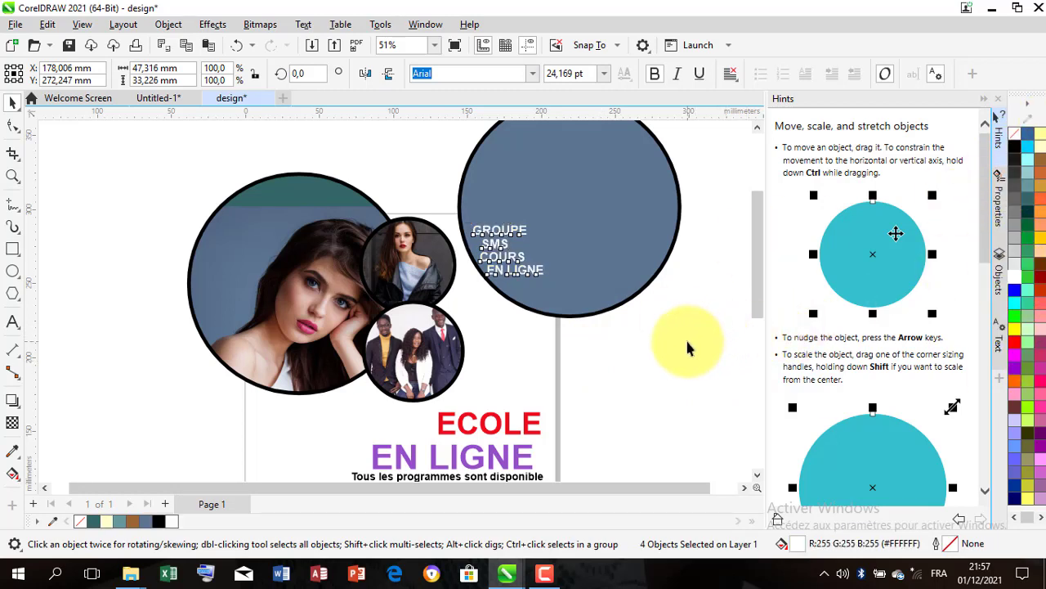
scroll(500, 318, "down", 3)
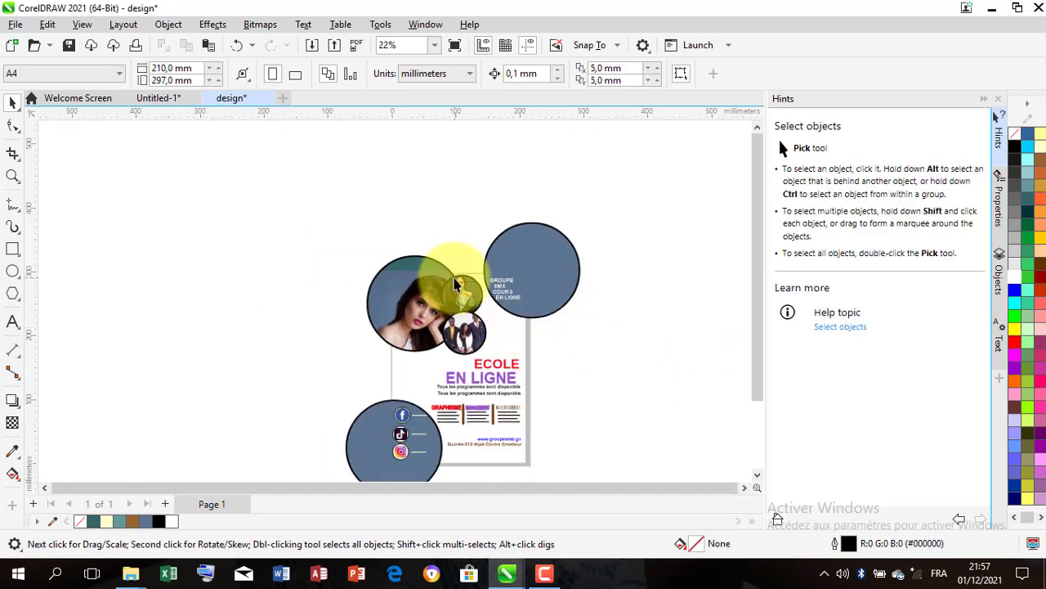
scroll(455, 269, "down", 1)
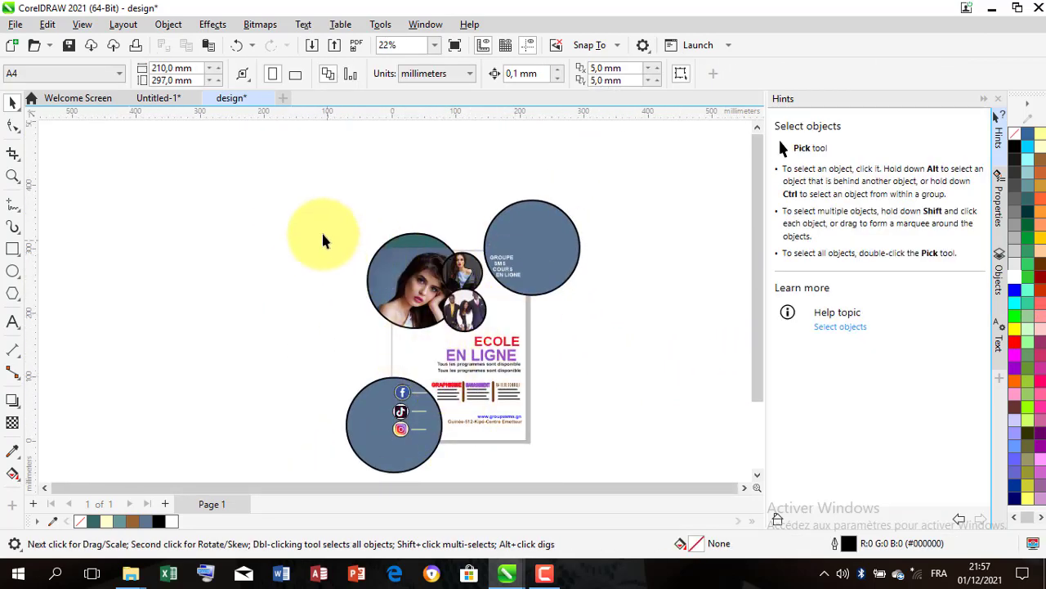
left_click(13, 249)
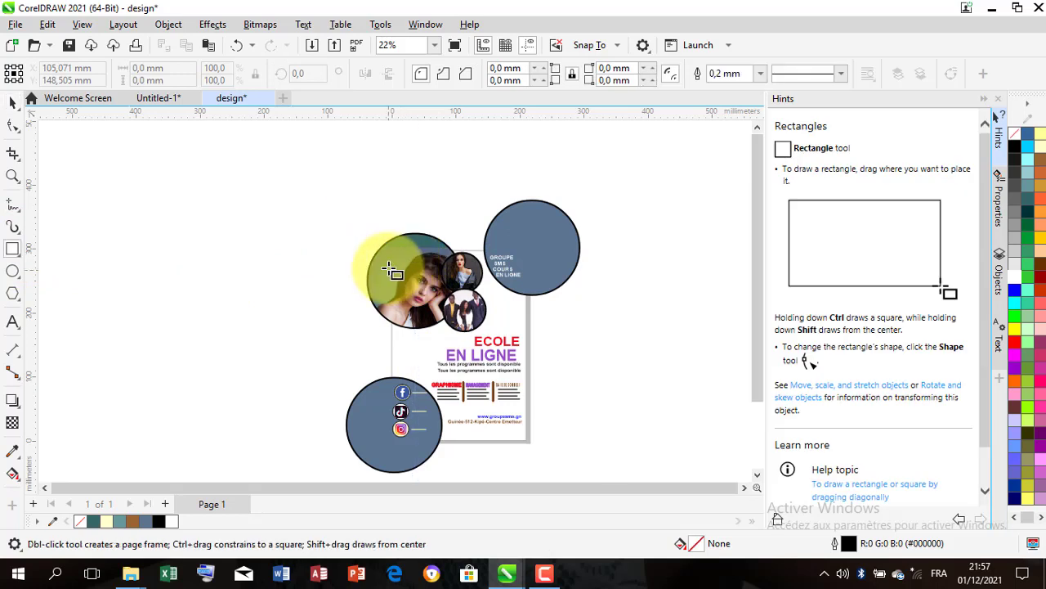
left_click_drag(392, 251, 531, 441)
scroll(531, 441, "up", 3)
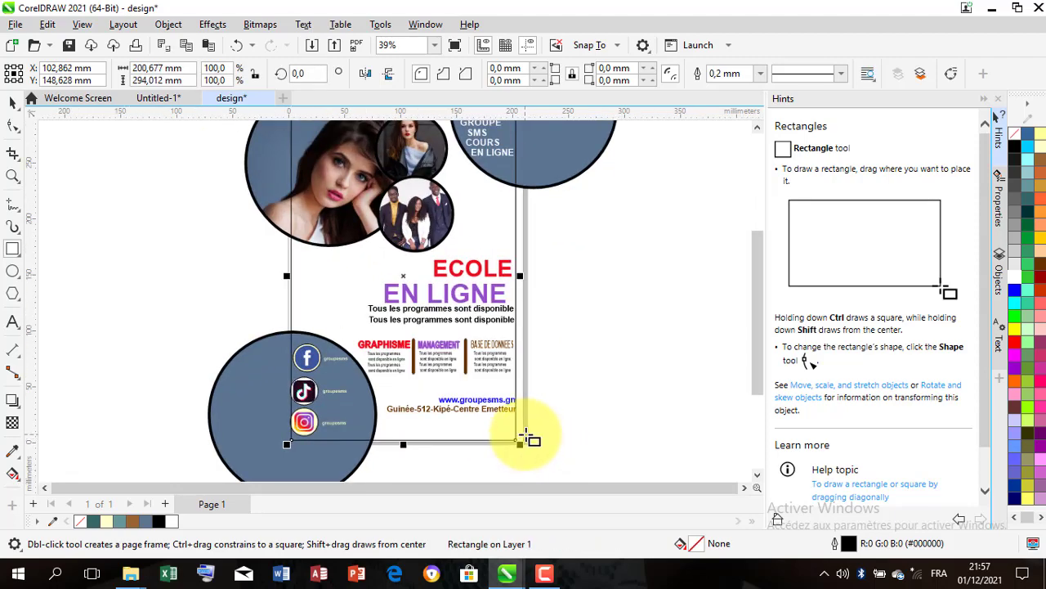
key("Escape")
Step: Draw an unfilled rectangle about 210 by 295.5 mm over the whole A4 page
scroll(523, 443, "down", 2)
left_click_drag(523, 442, 338, 191)
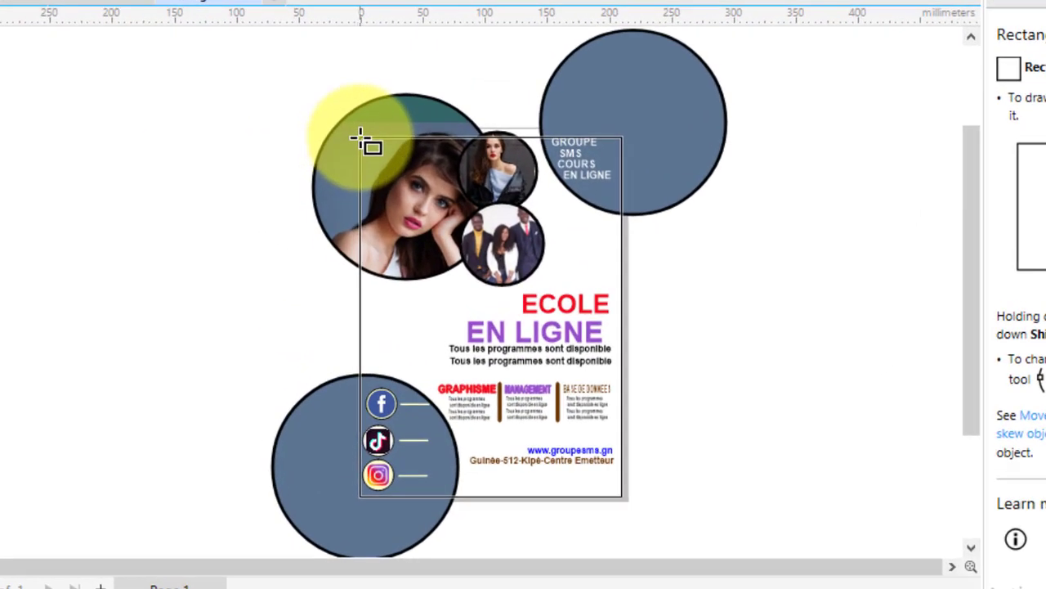
left_click_drag(360, 137, 360, 129)
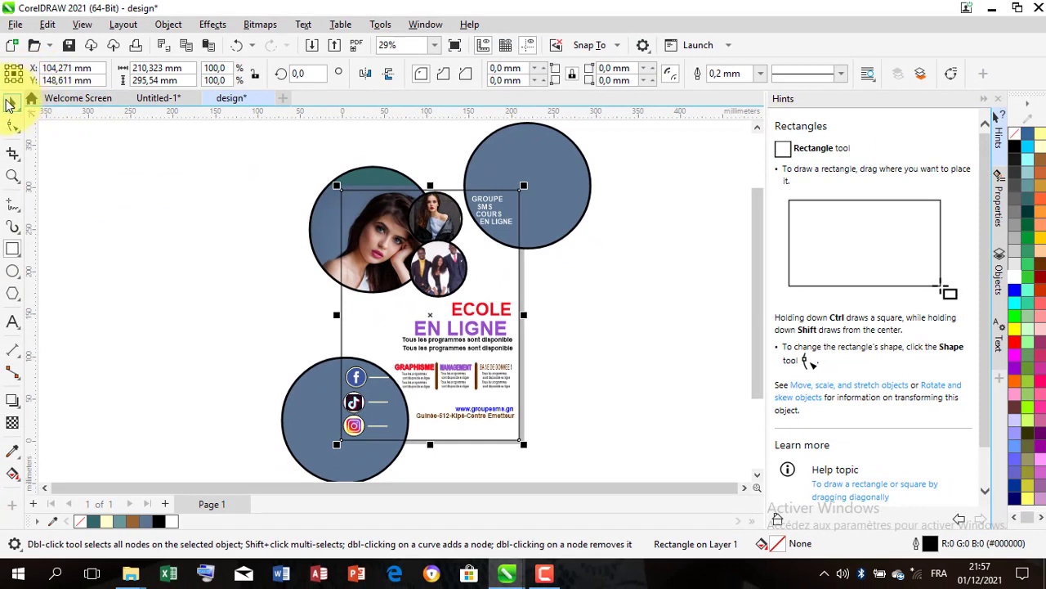
left_click(11, 101)
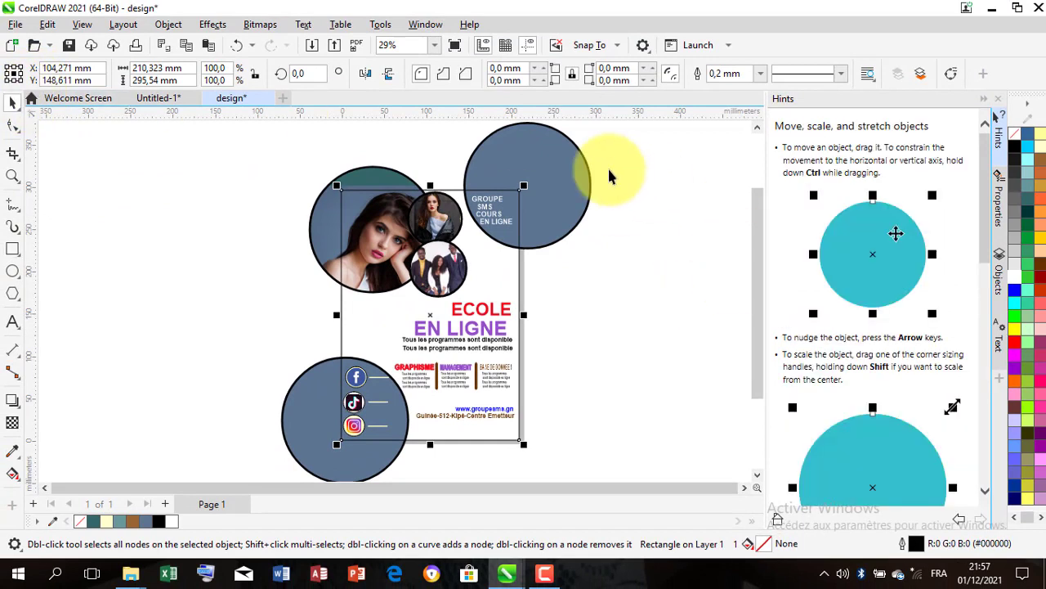
Step: PowerClip the upper-right blue circle, the large portrait circle and the lower-left blue circle together inside the page-size rectangle
left_click(549, 161)
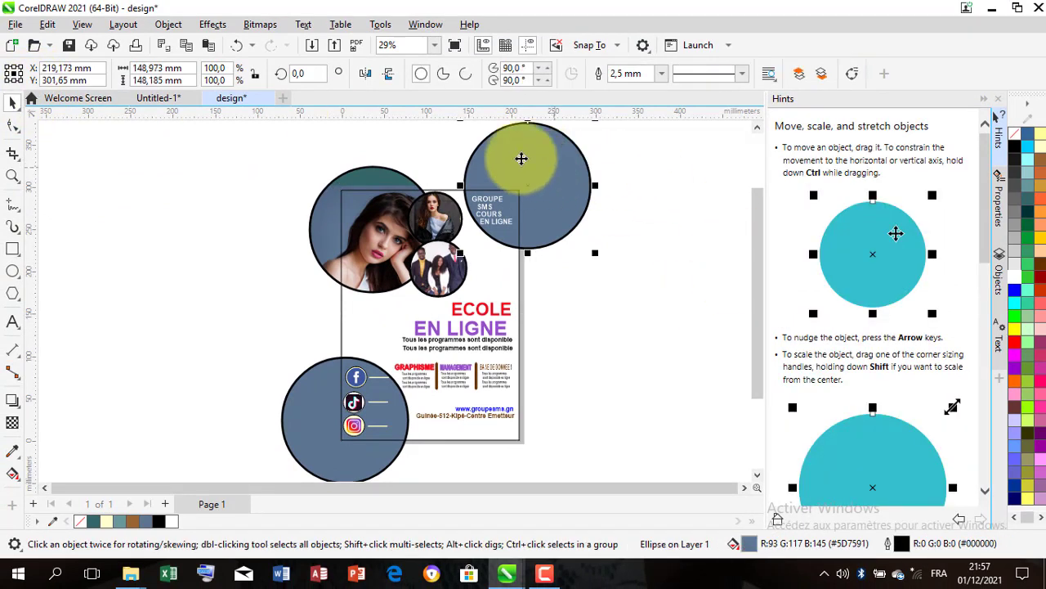
left_click(369, 176, "shift")
left_click(281, 444, "shift")
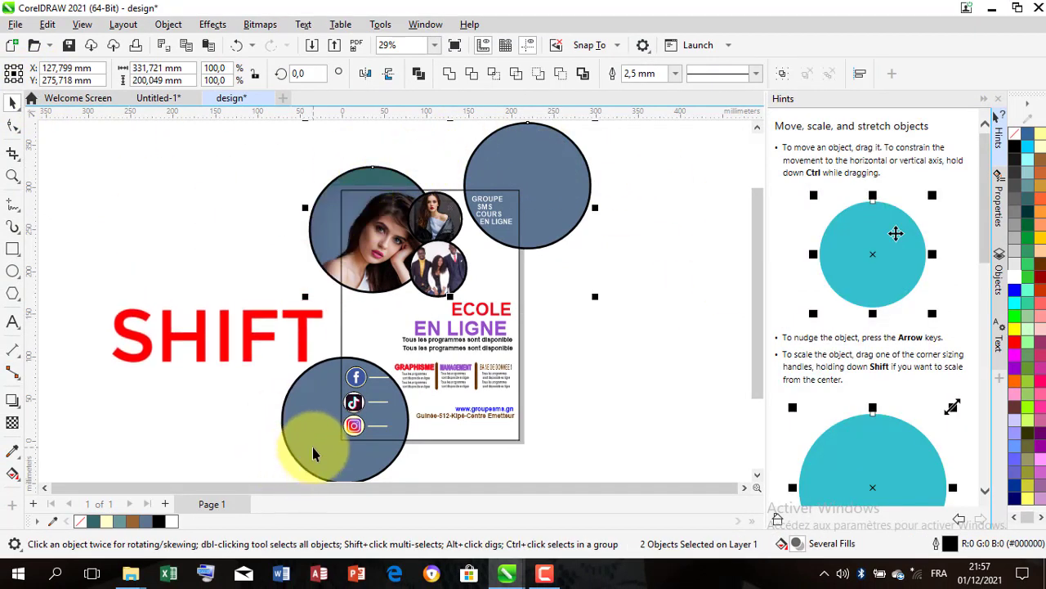
right_click(313, 425)
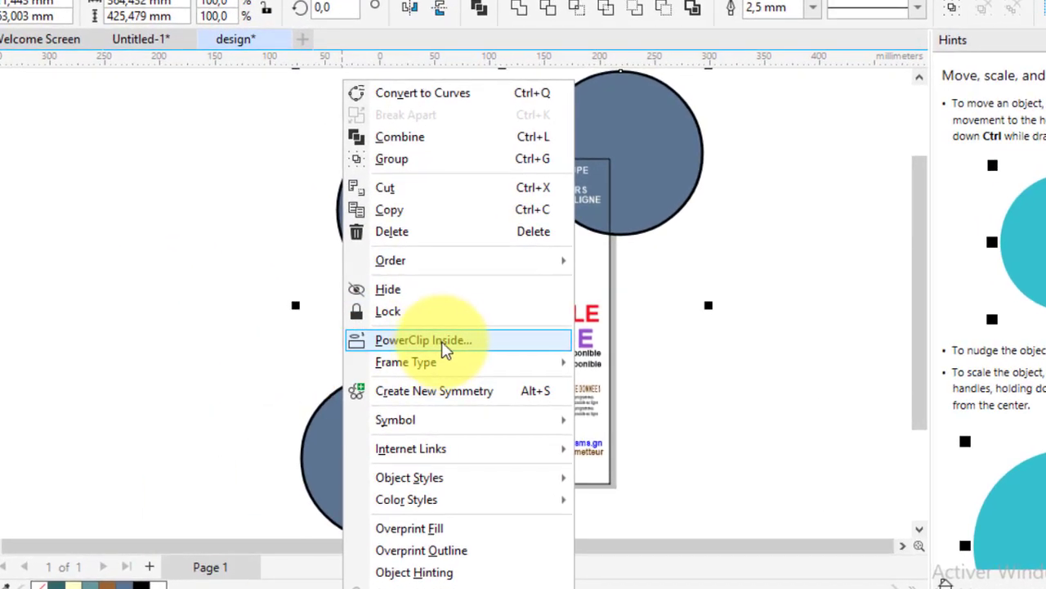
left_click(451, 343)
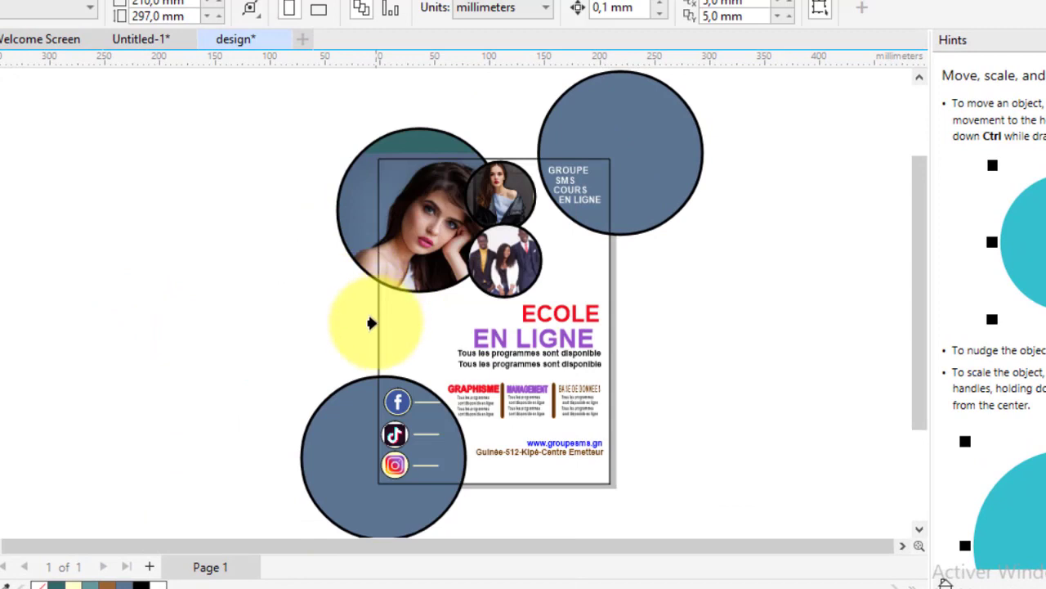
left_click(379, 334)
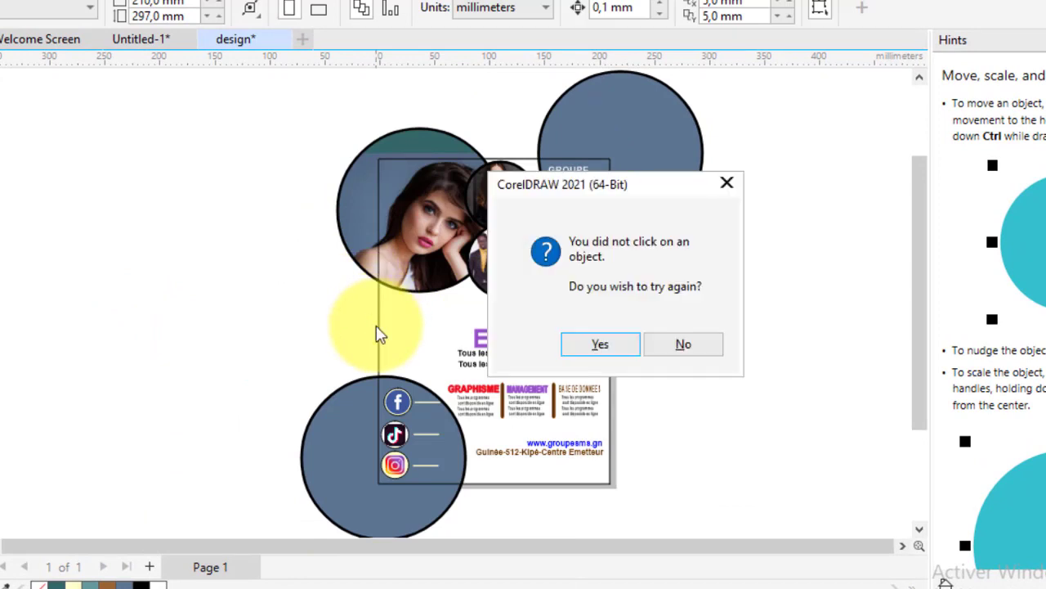
left_click(605, 345)
left_click(372, 367)
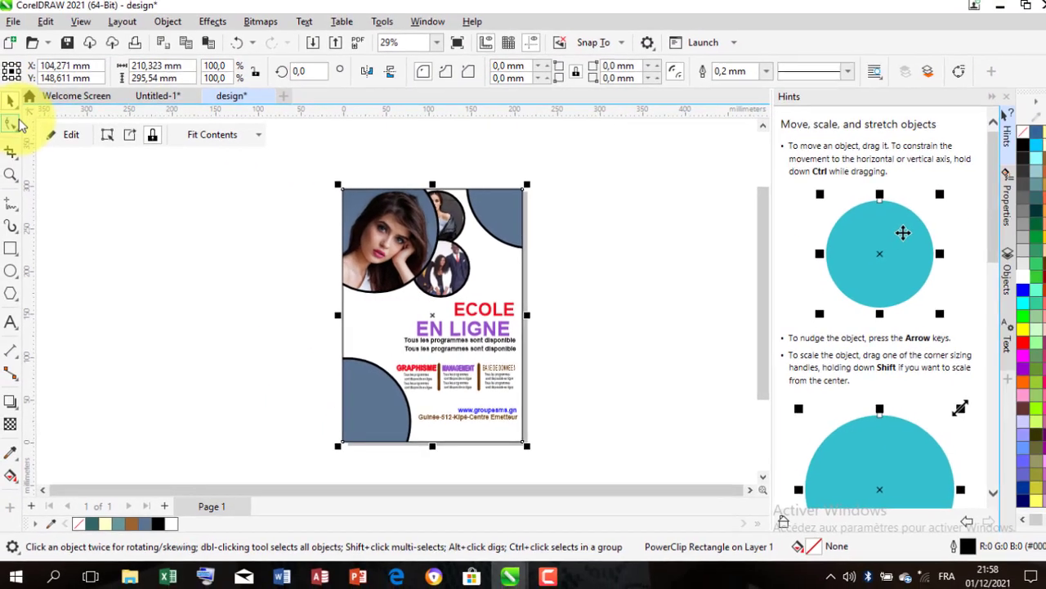
left_click(313, 239)
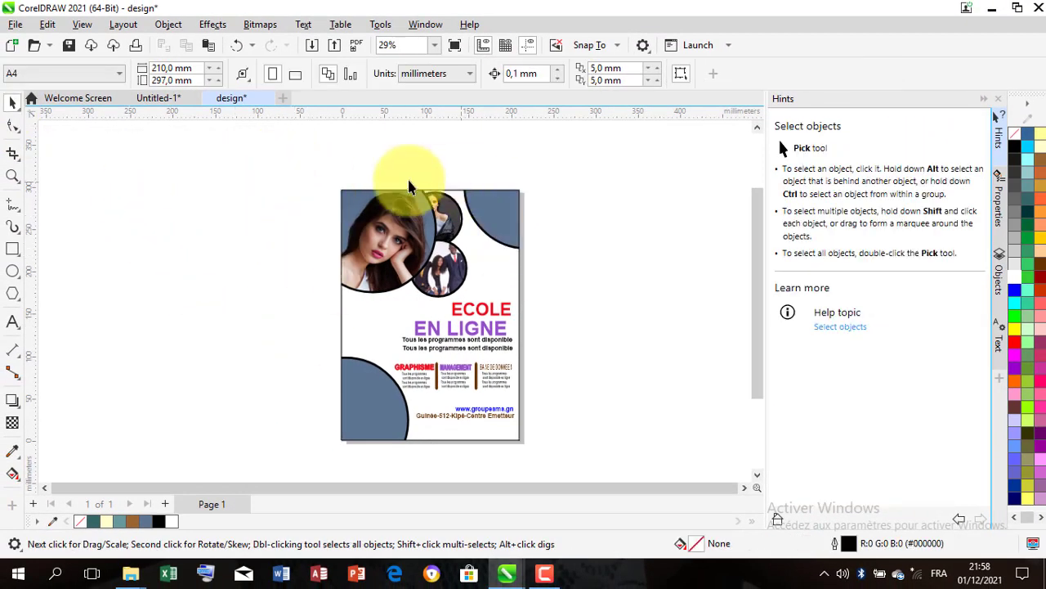
Step: Bring the two small circular photos, the woman in the jacket and the group of three, in front of the clipped large circles
left_click(468, 278)
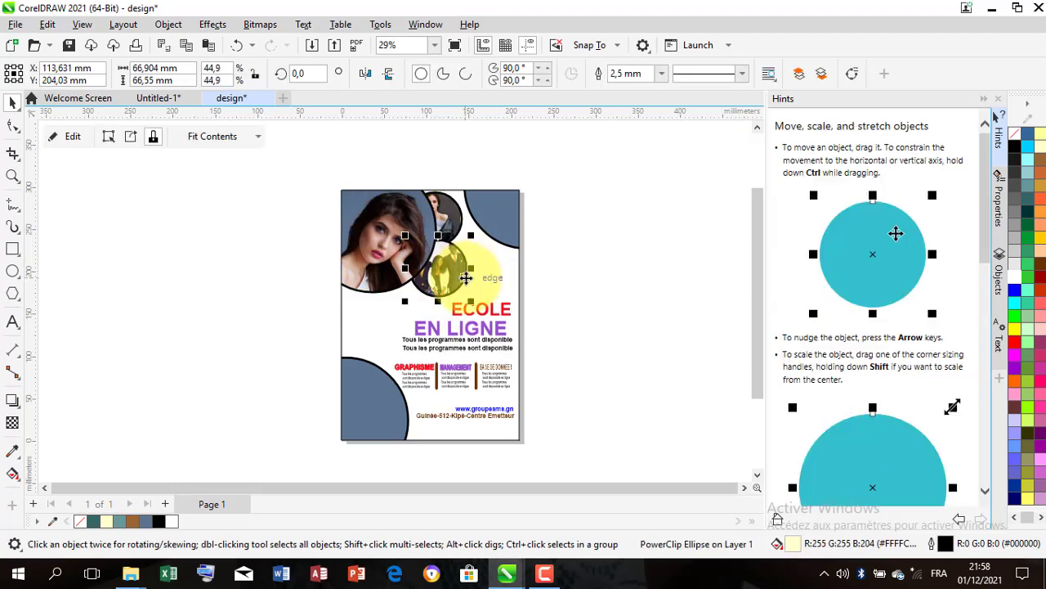
left_click(452, 203, "shift")
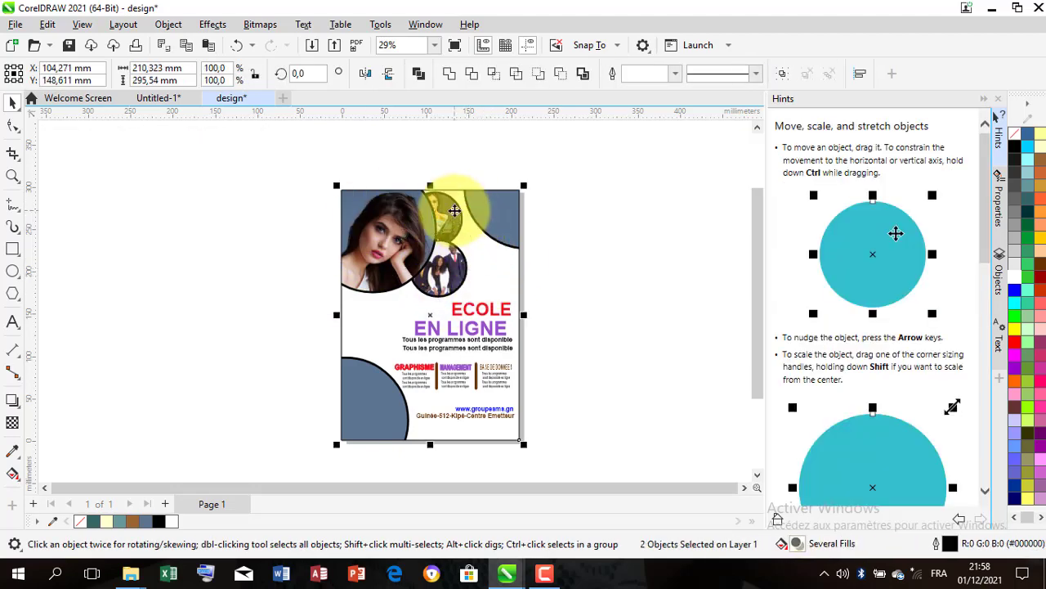
left_click(445, 201)
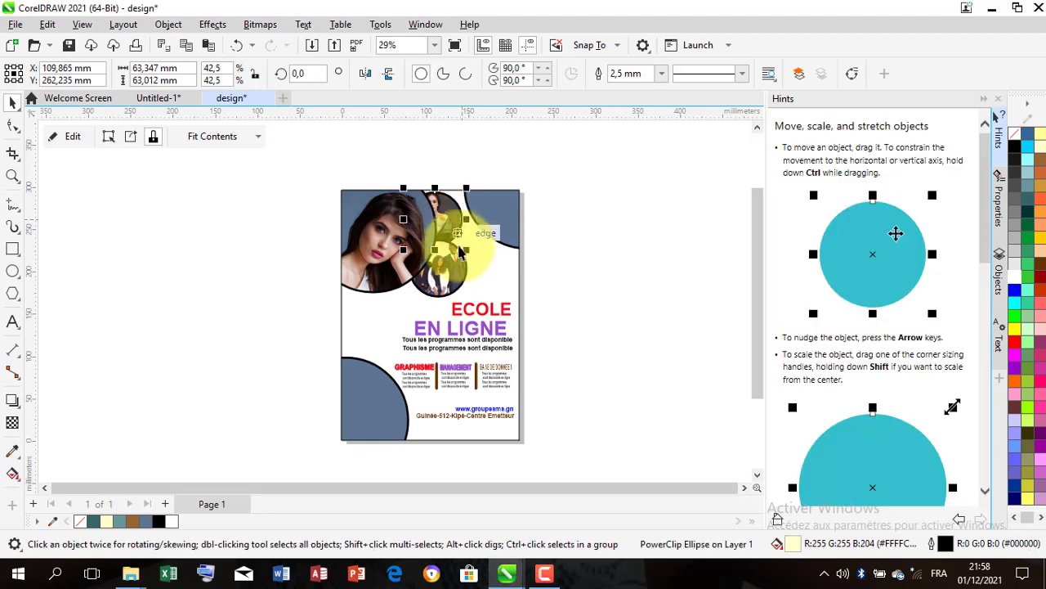
left_click(462, 276, "shift")
left_click(573, 240)
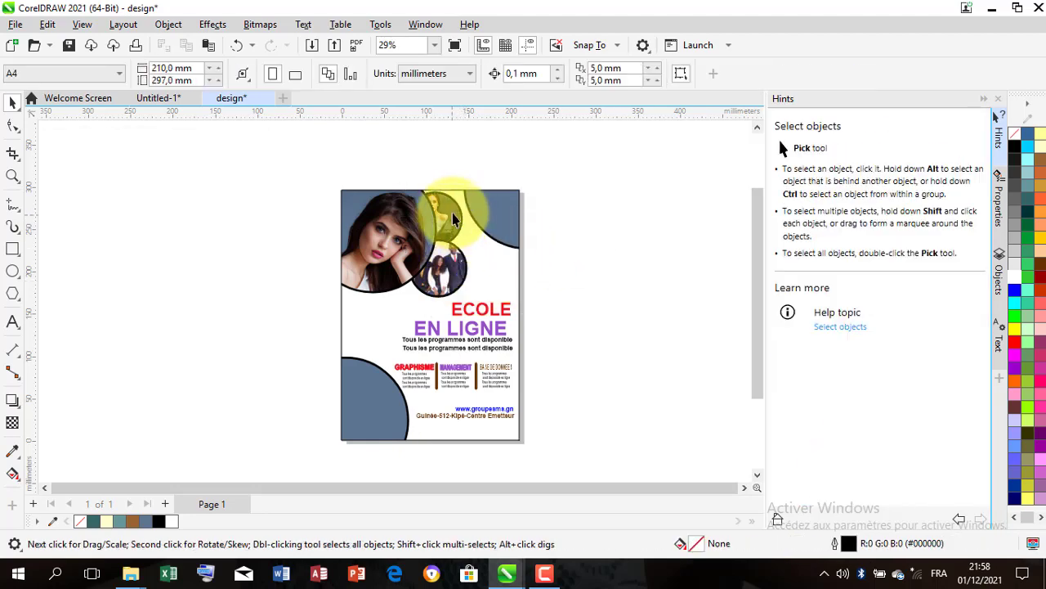
left_click(451, 213)
left_click(464, 281, "shift")
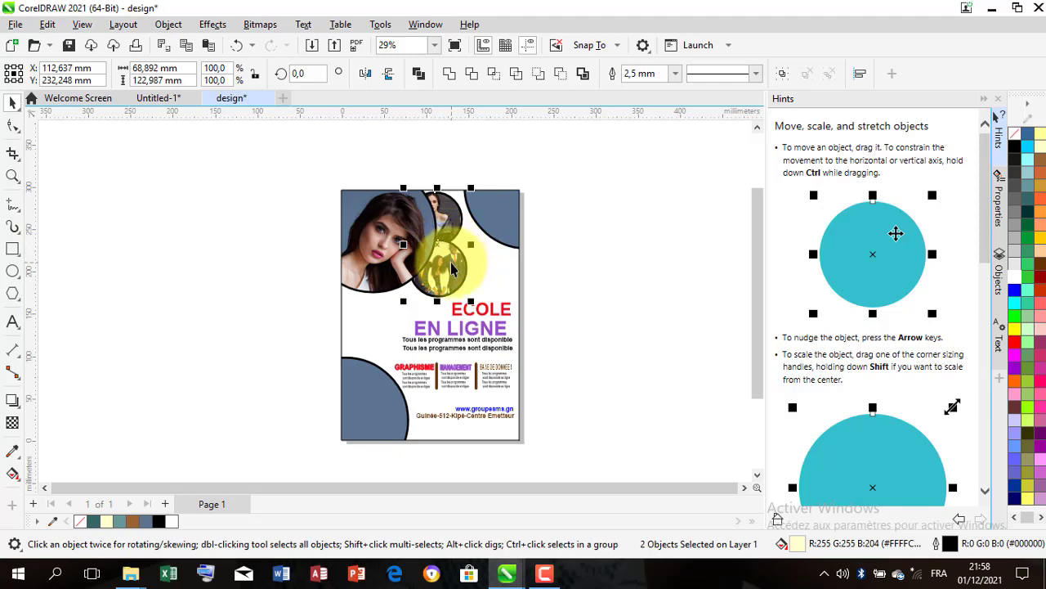
key("Delete")
key("ctrl+z")
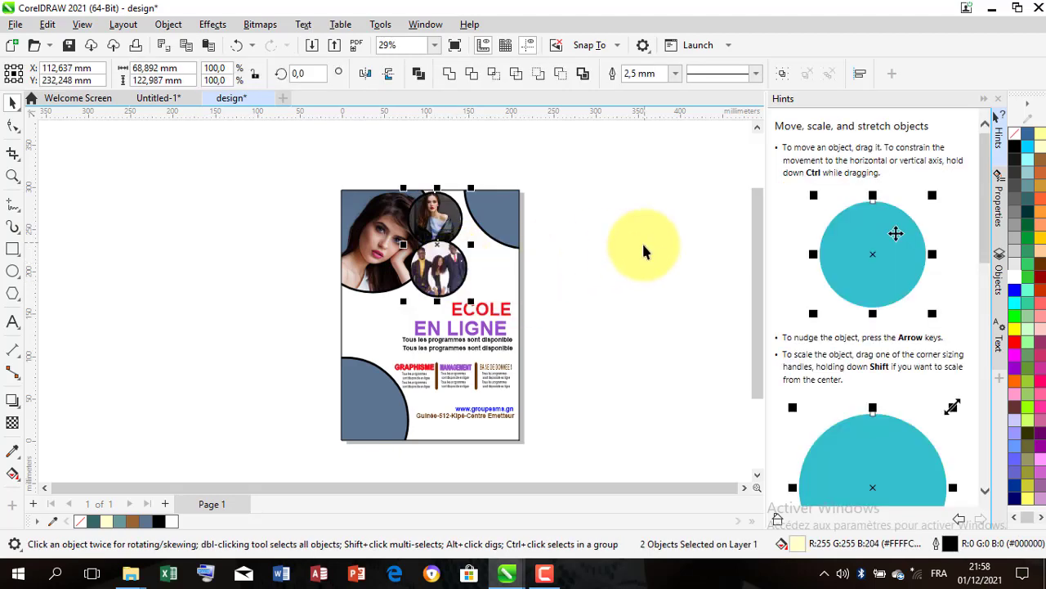
left_click(641, 242)
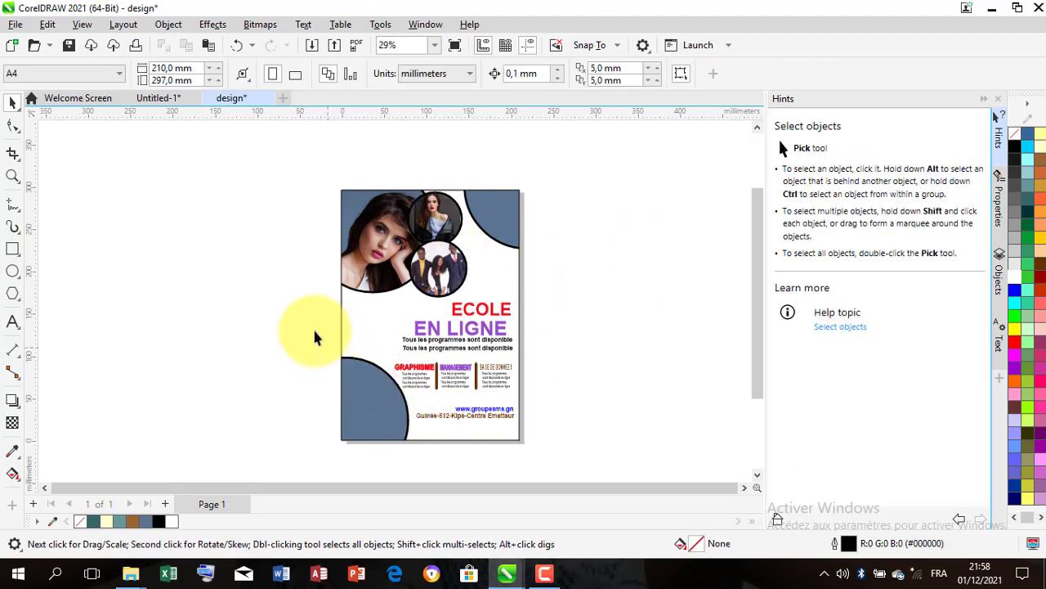
Step: Bring the three social icons and their groupesms labels in front of the lower-left blue circle
left_click_drag(317, 347, 387, 421)
left_click_drag(401, 460, 389, 427)
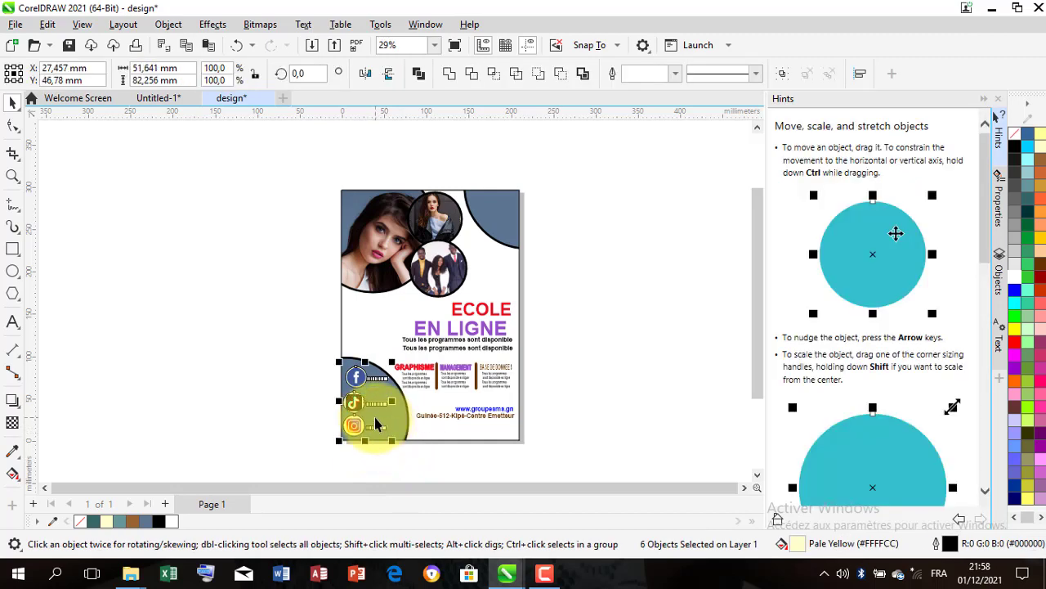
scroll(376, 423, "up", 4)
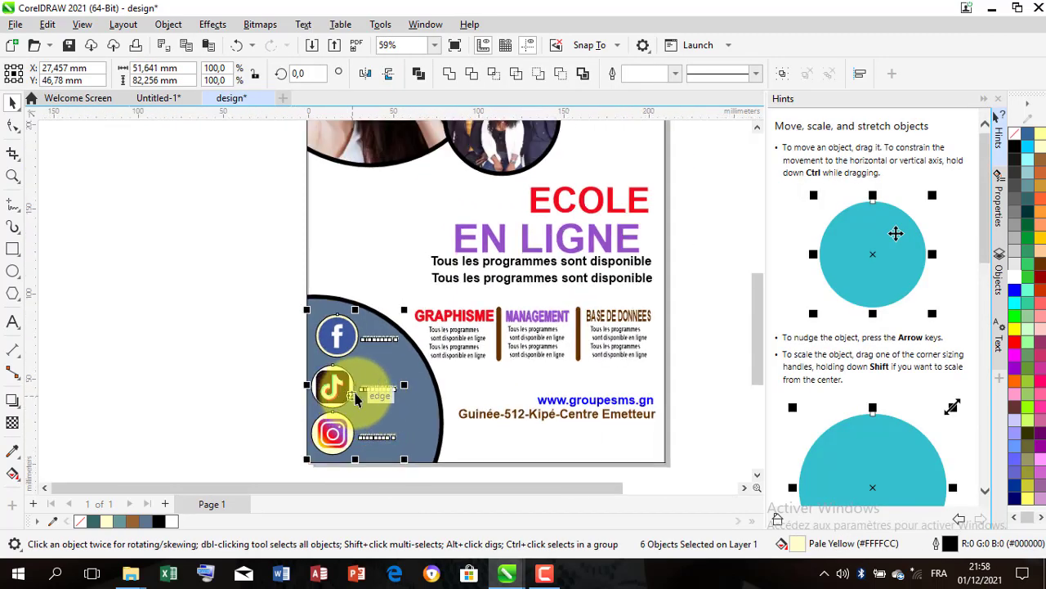
scroll(356, 393, "down", 1)
scroll(349, 391, "down", 2)
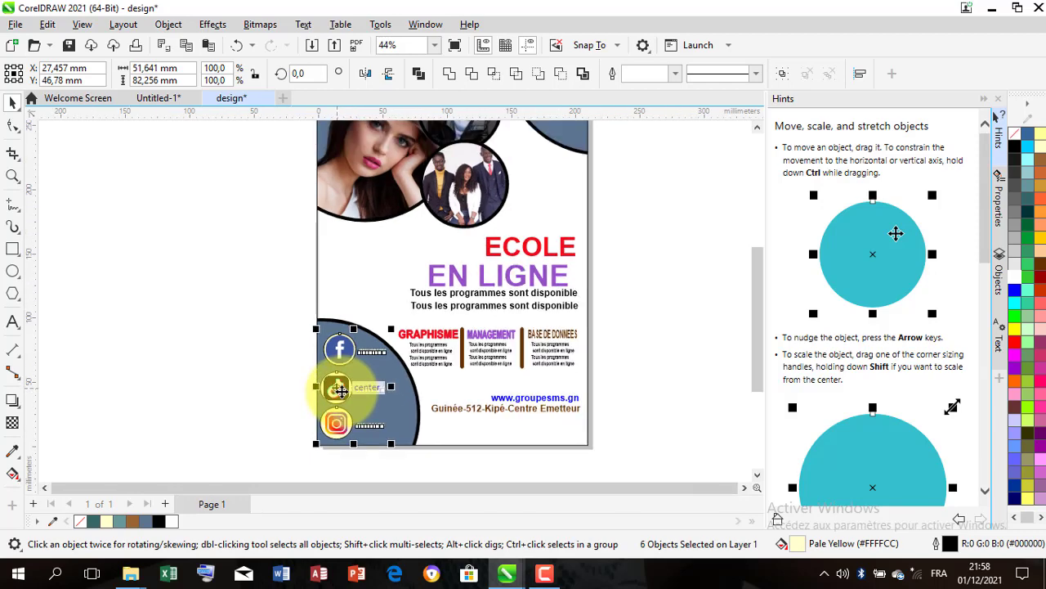
left_click(607, 364)
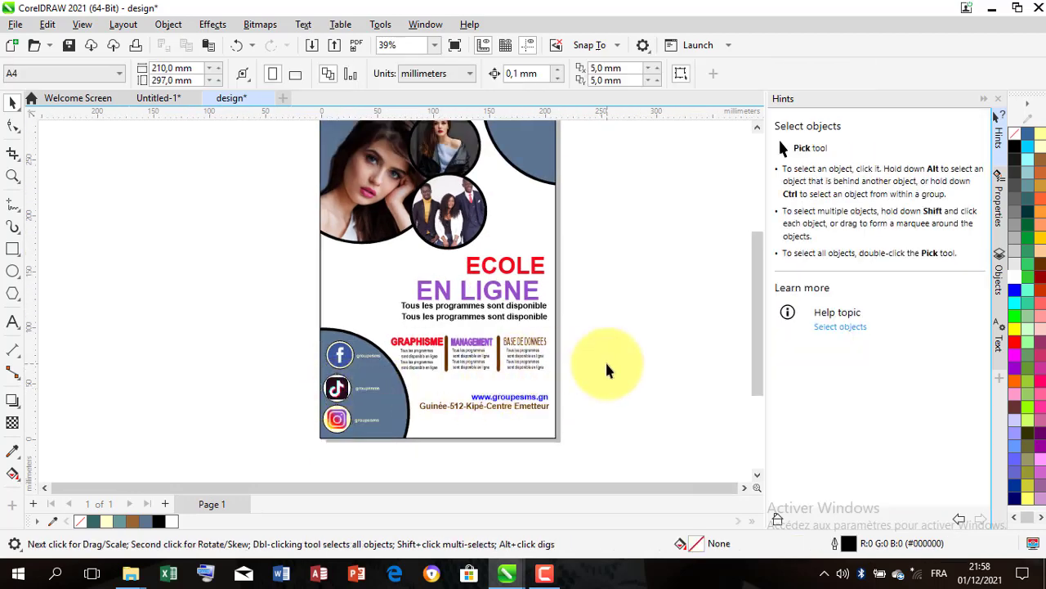
scroll(412, 386, "down", 1)
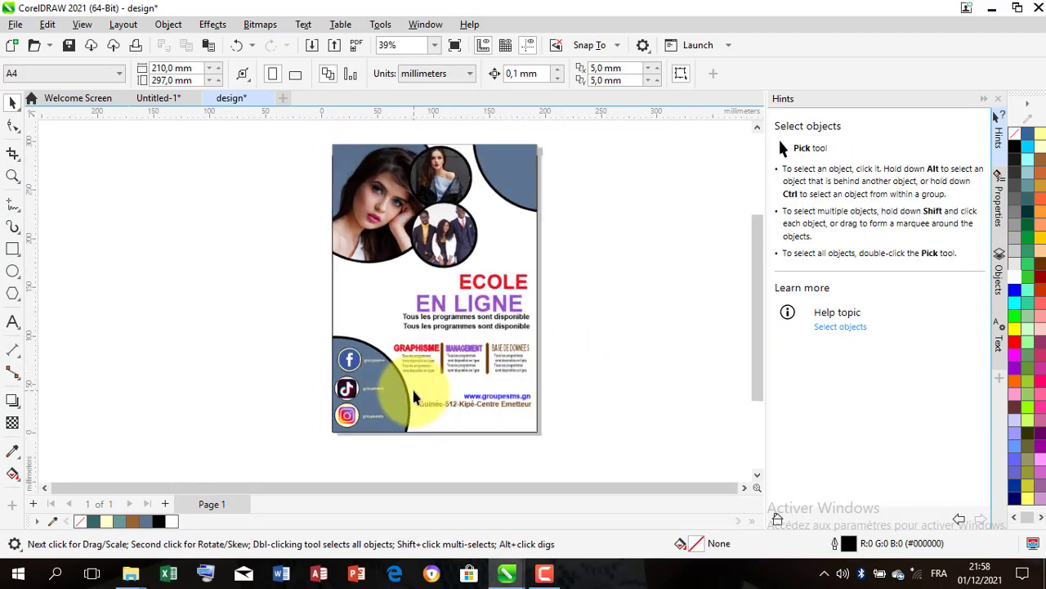
Step: Order the four-line GROUPE SMS COURS EN LIGNE text to the front of the page
mouse_move(501, 197)
left_mouse_down()
mouse_move(467, 129)
mouse_move(509, 182)
left_mouse_up()
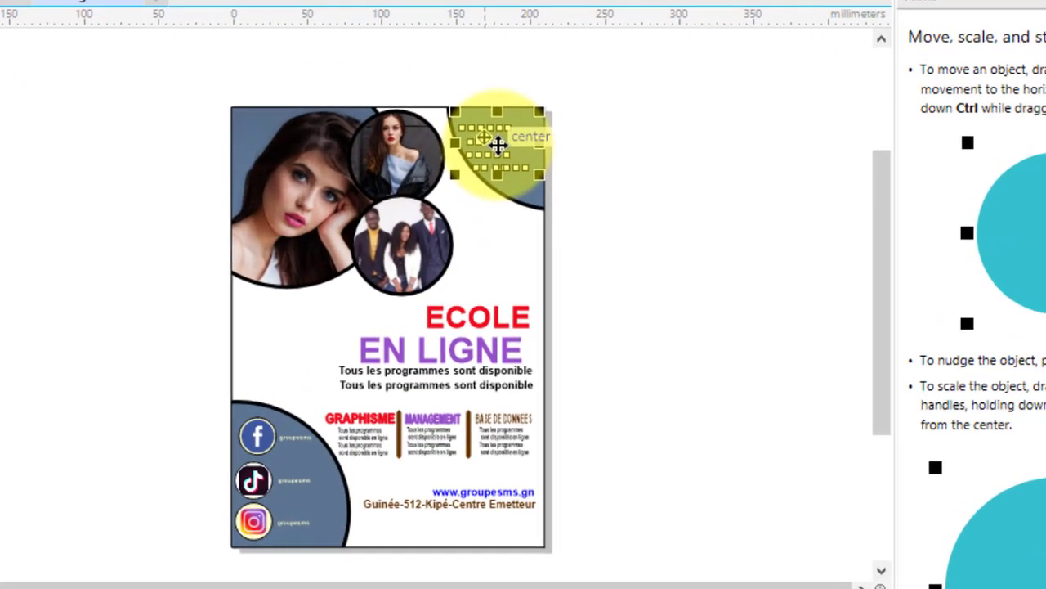
right_click(507, 196)
mouse_move(731, 258)
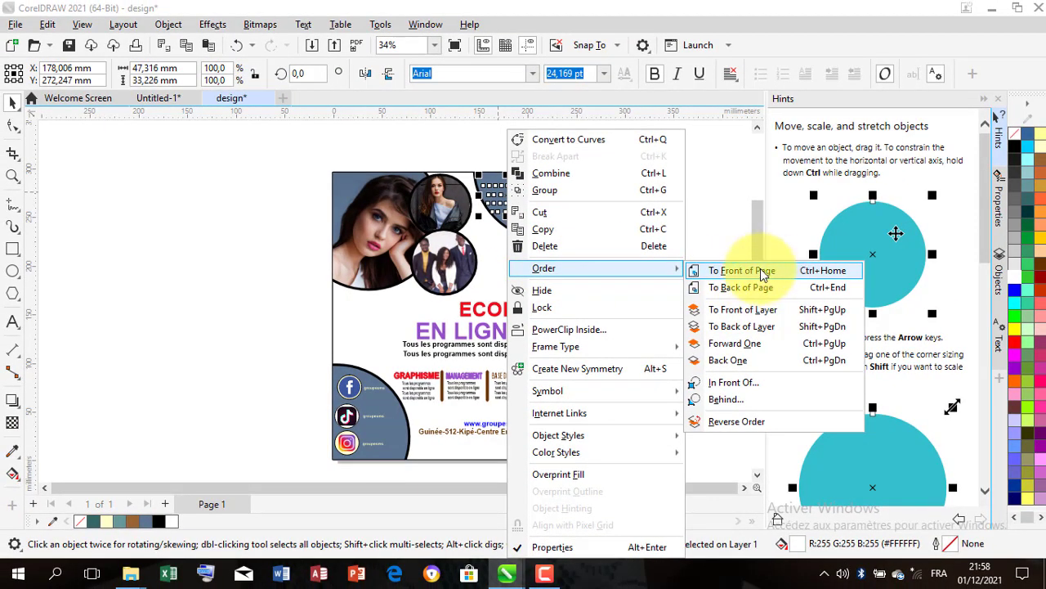
left_click(762, 273)
scroll(470, 176, "up", 2)
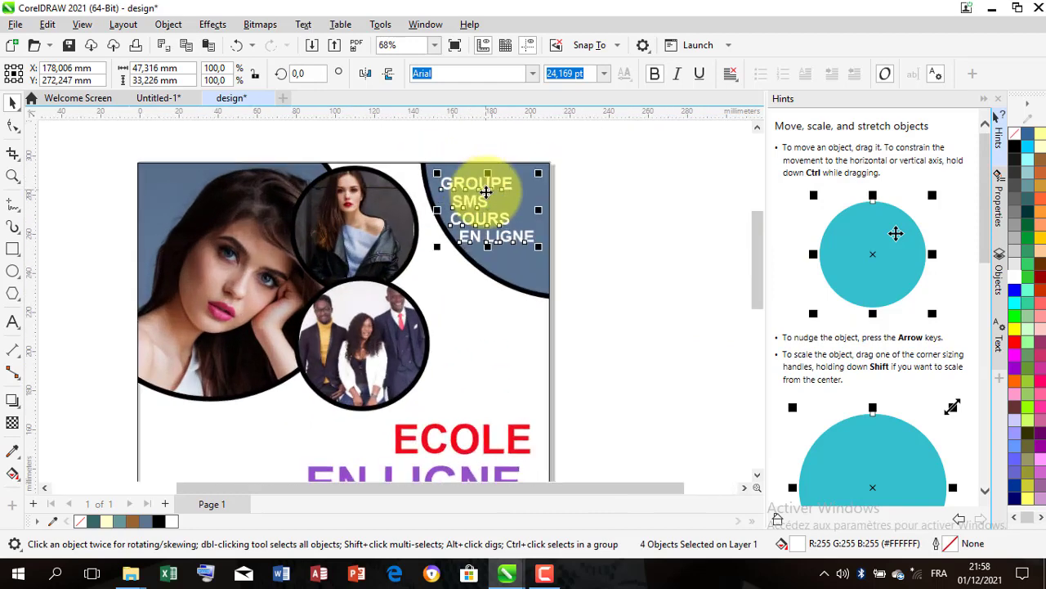
scroll(477, 223, "down", 3)
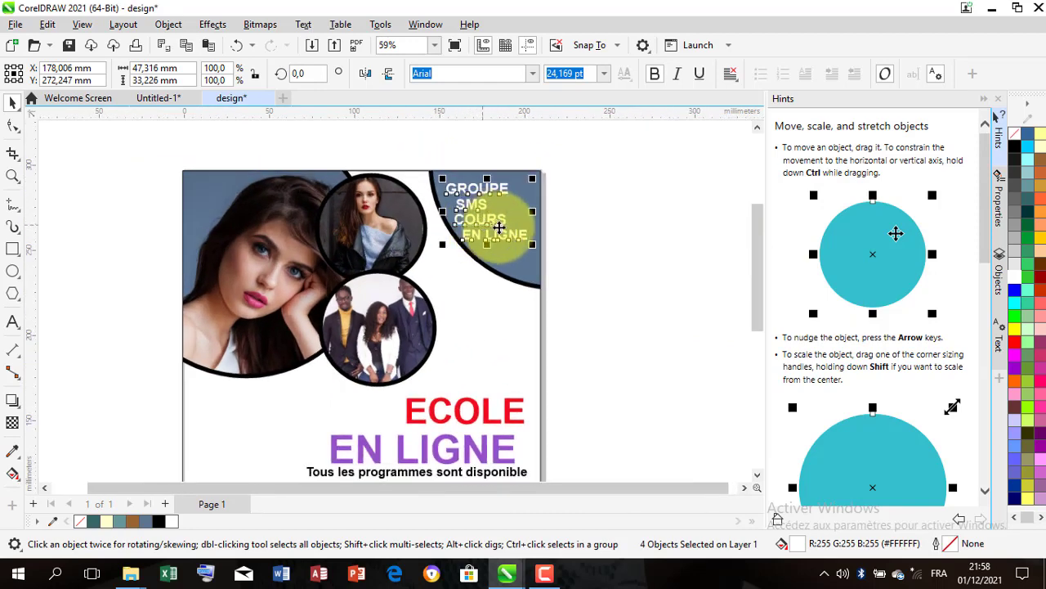
scroll(417, 241, "up", 1)
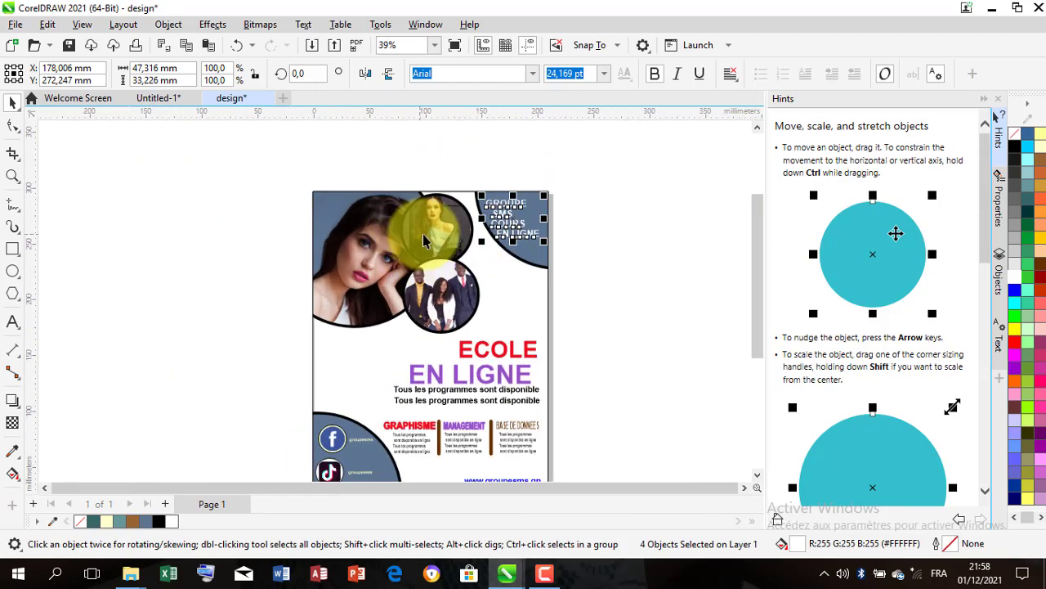
left_click_drag(756, 250, 754, 268)
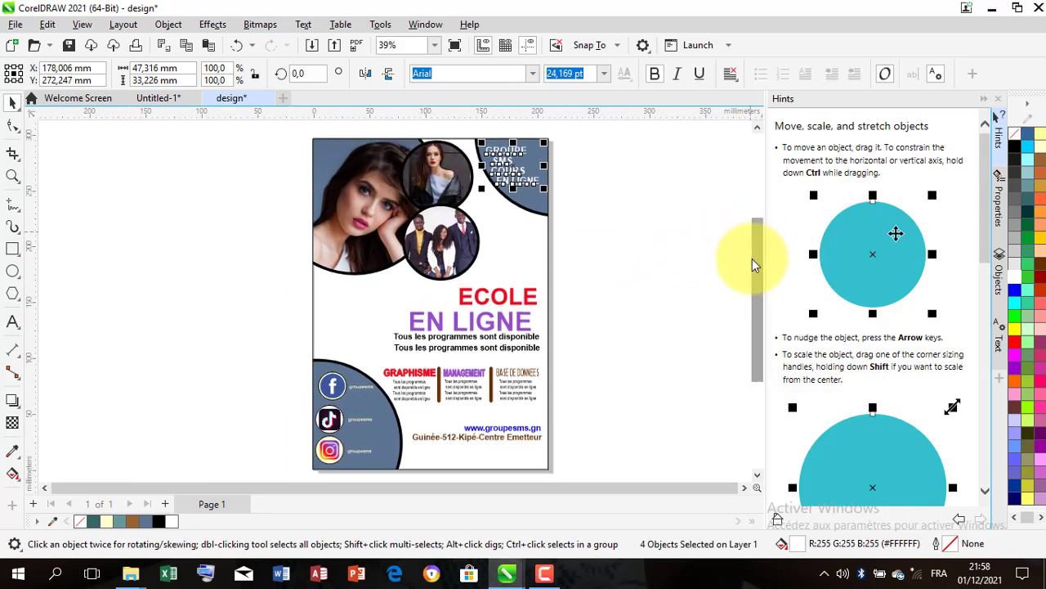
left_click(572, 245)
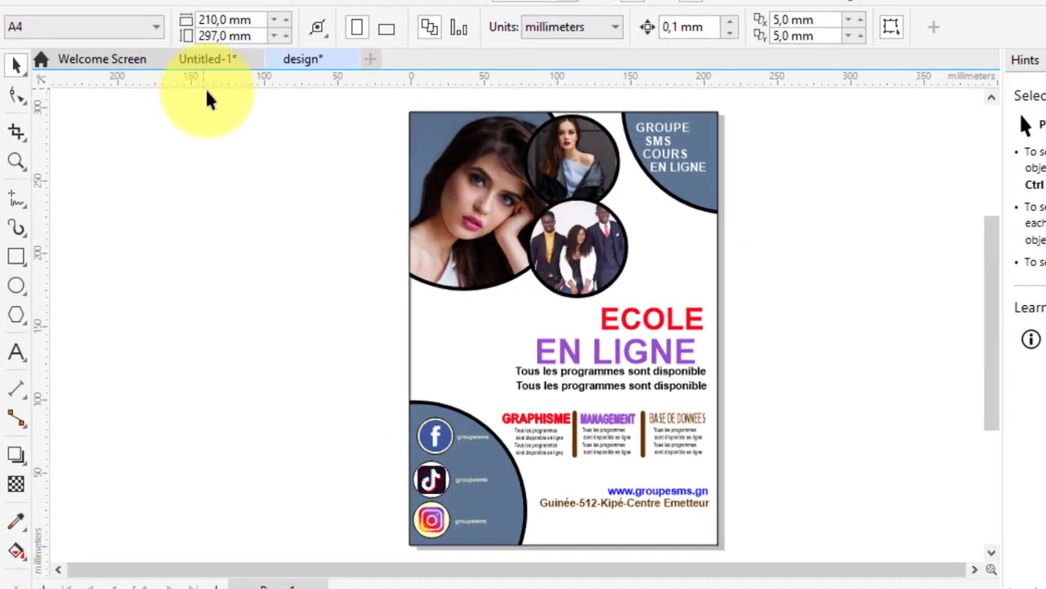
Step: Compare the recreated flyer in design with the original flyer in Untitled-1
left_click(184, 83)
left_click(308, 62)
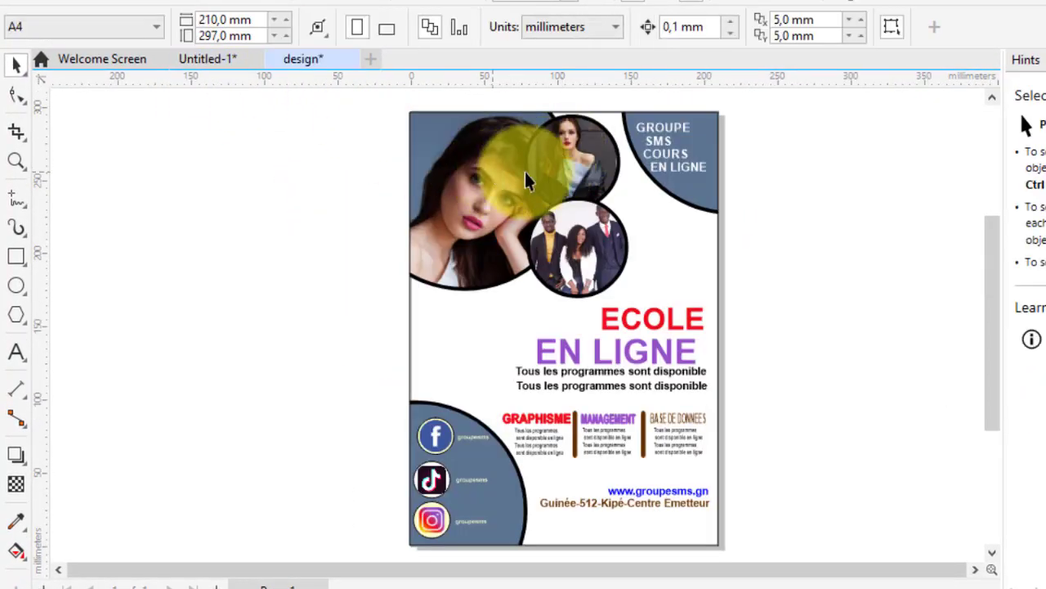
left_click(215, 61)
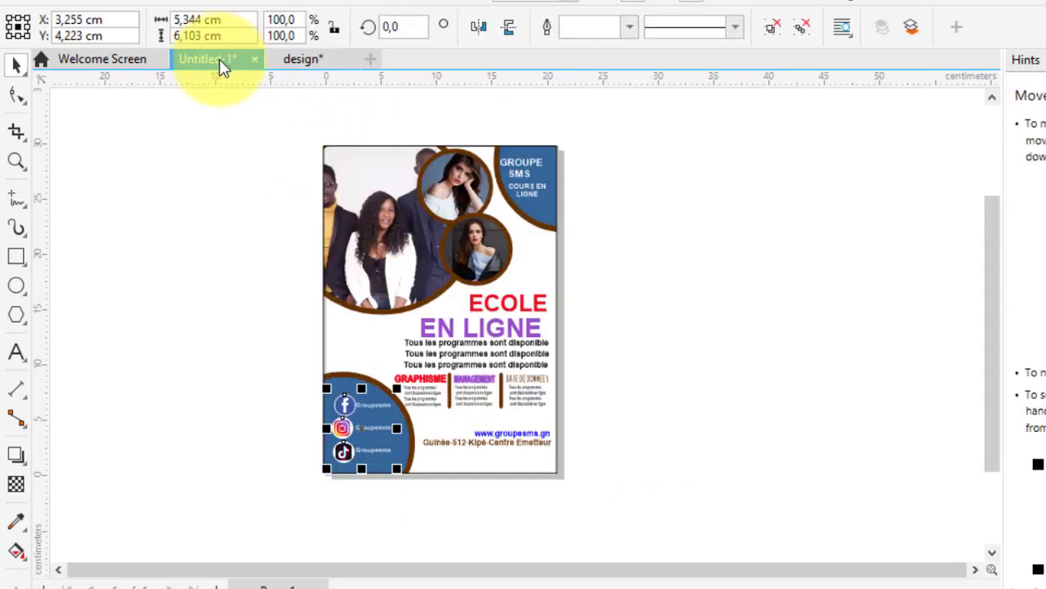
left_click(323, 67)
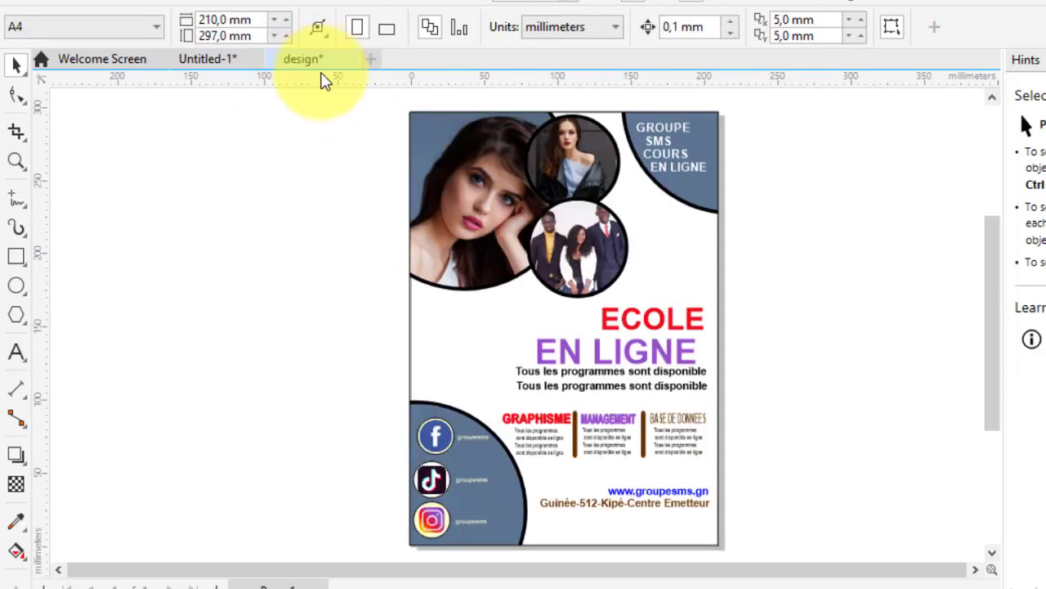
scroll(599, 211, "up", 1)
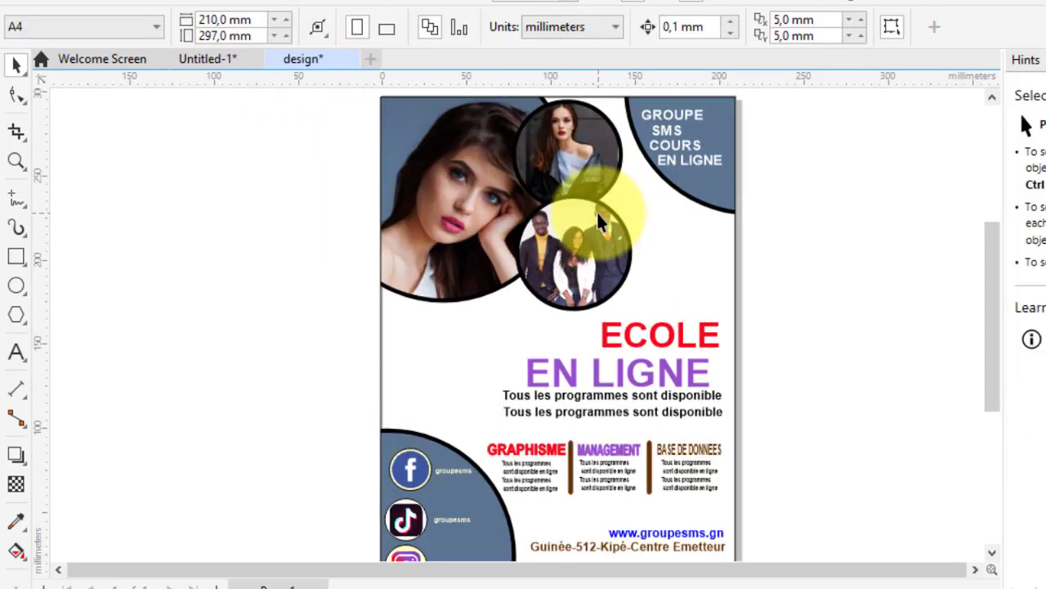
scroll(589, 198, "down", 1)
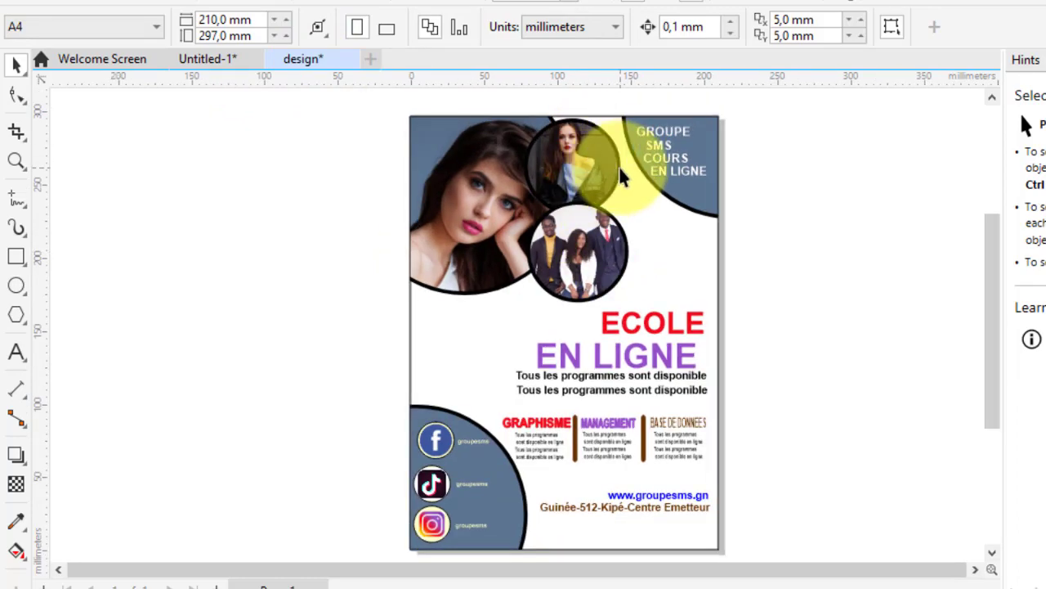
Step: Give the upper small photo circle a brown #996633 outline, trying 1.5 mm and settling on a width of 3.0 mm
left_click(619, 179)
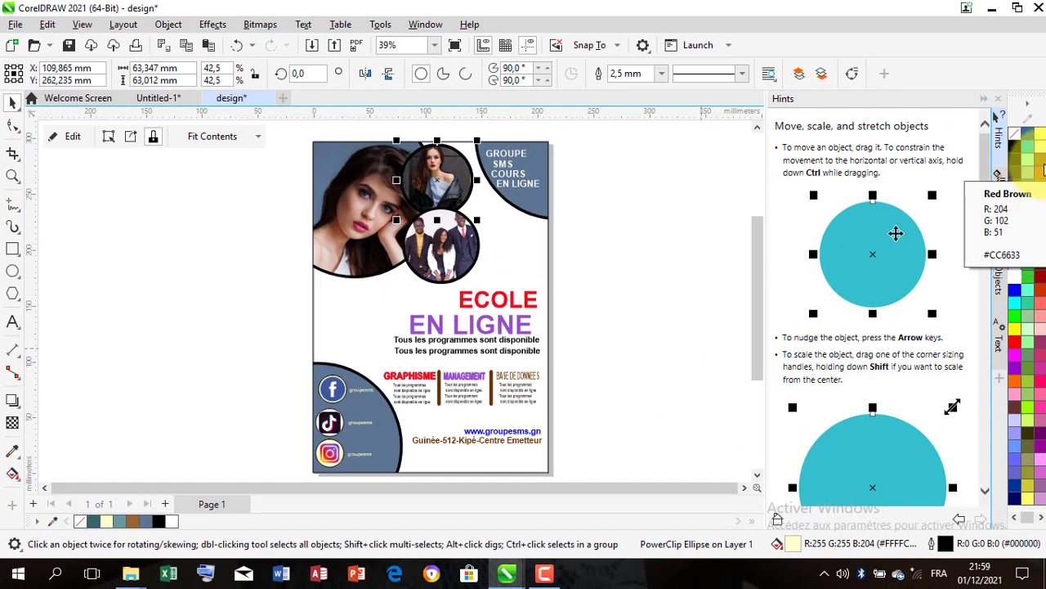
right_click(1042, 166)
left_click(995, 165)
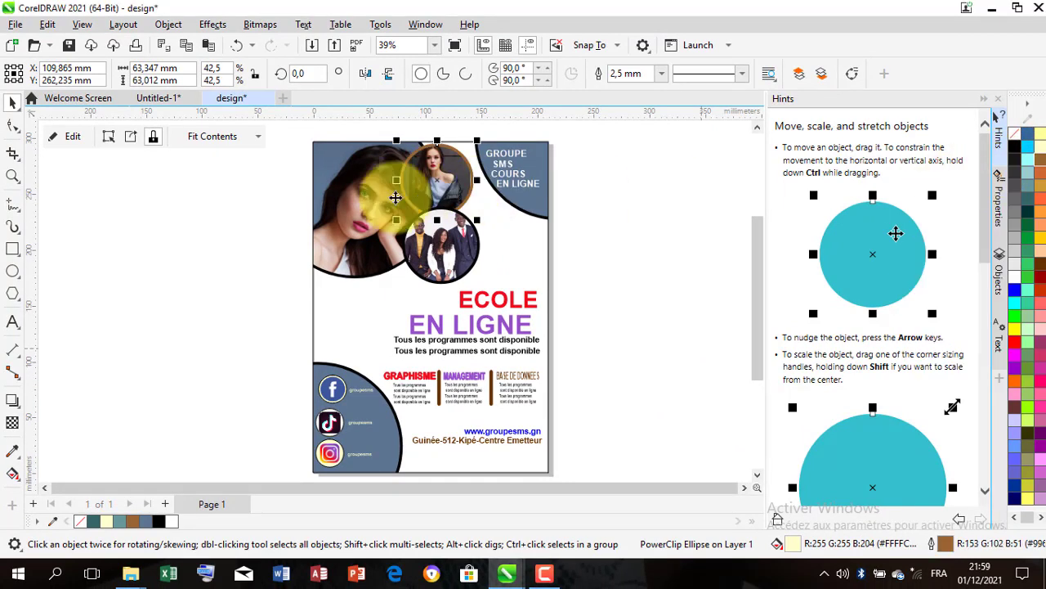
left_click(662, 75)
left_click(649, 180)
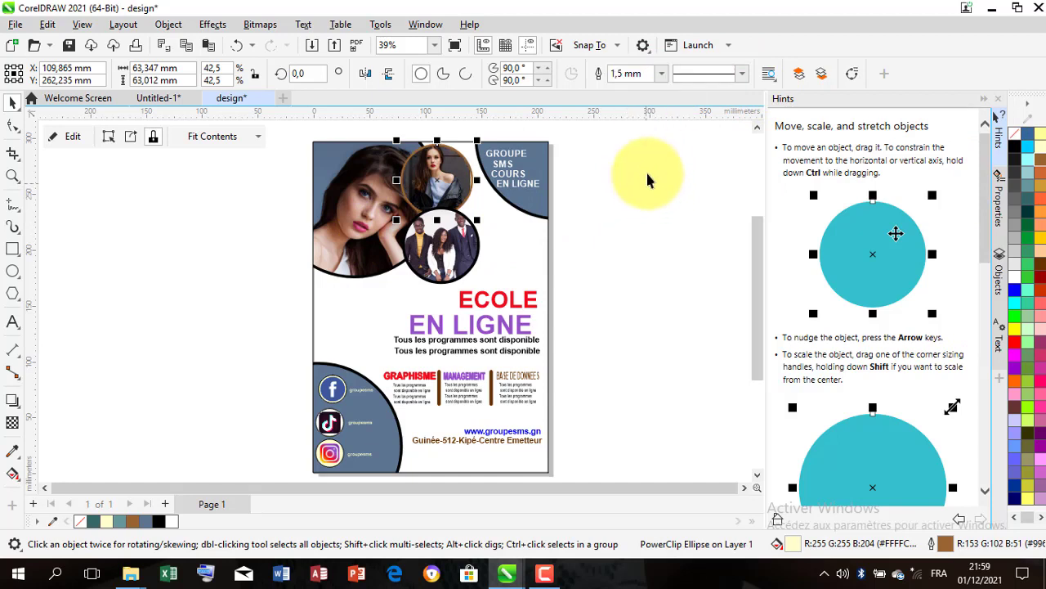
left_click(661, 75)
left_click(635, 217)
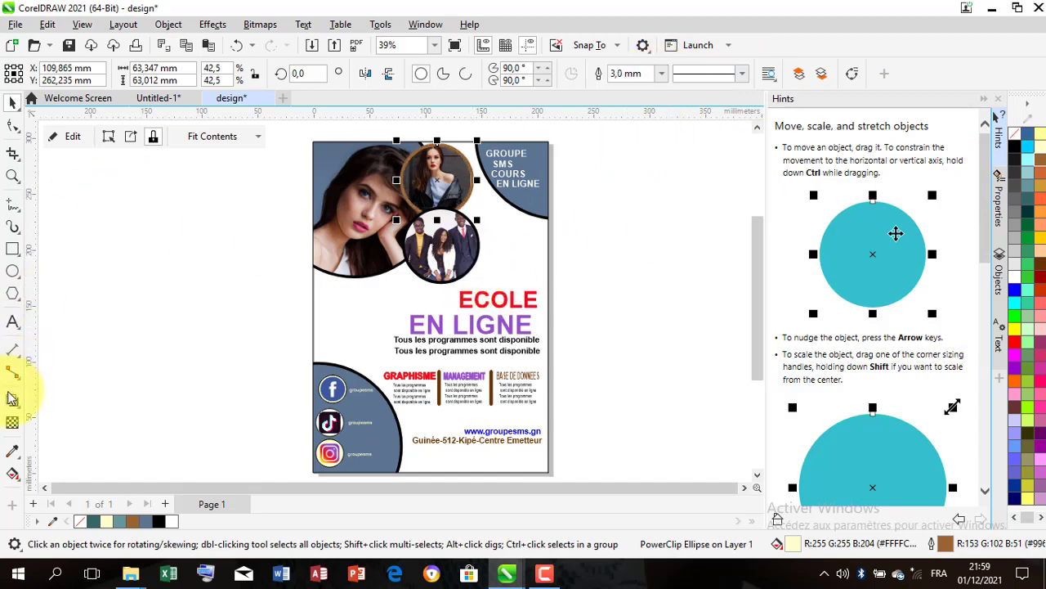
Step: Sample the brown of the upper photo circle's outline with the Color eyedropper and apply it to the group photo circle's outline
left_click(12, 452)
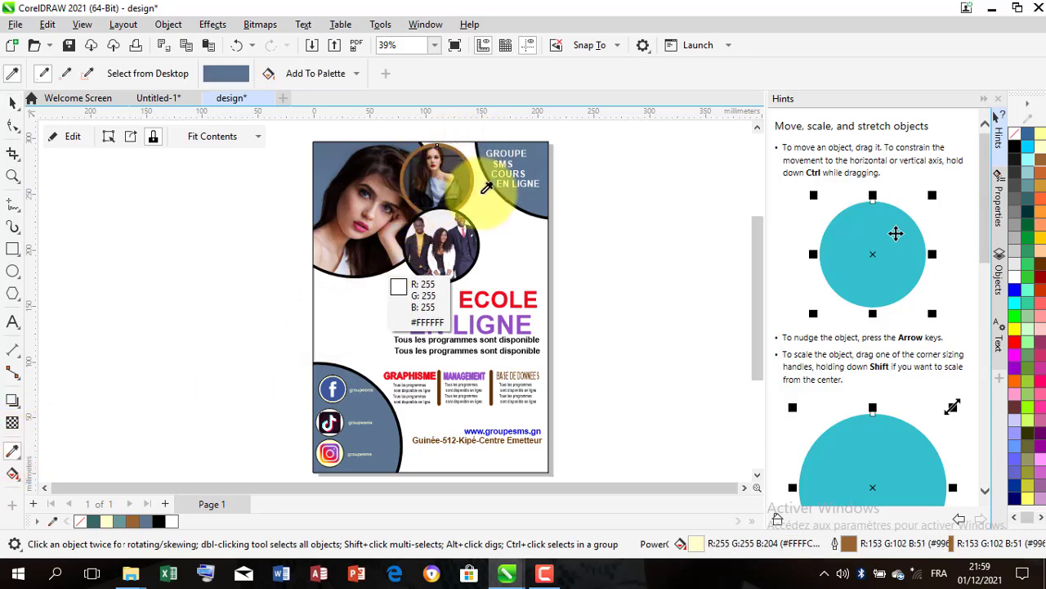
scroll(456, 140, "up", 2)
left_click(478, 173)
scroll(477, 173, "up", 3)
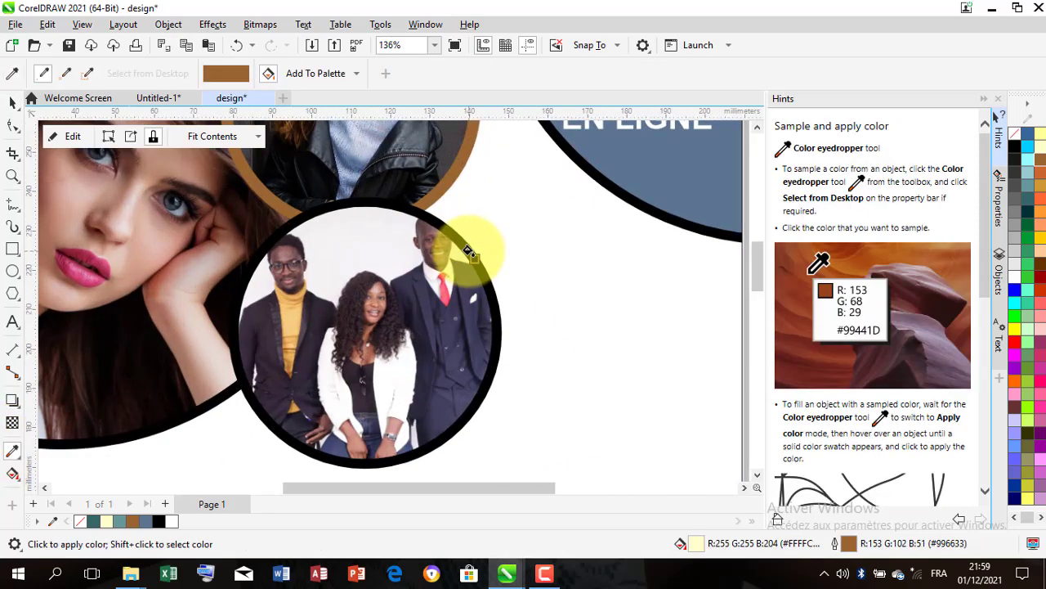
left_click(462, 244)
Step: Try to apply the sampled brown to the upper-right blue circle's outline, undoing each attempt and returning to the Pick tool
scroll(461, 225, "down", 5)
scroll(484, 234, "up", 4)
left_click(472, 252)
scroll(471, 262, "down", 2)
scroll(468, 272, "down", 1)
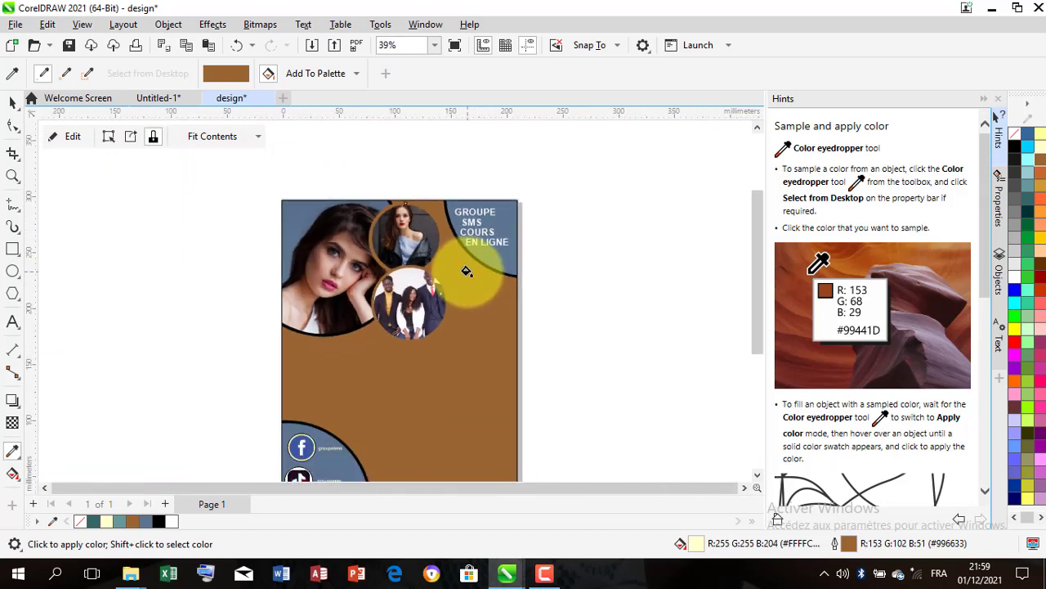
key("ctrl+z")
scroll(466, 261, "up", 1)
left_click(468, 251)
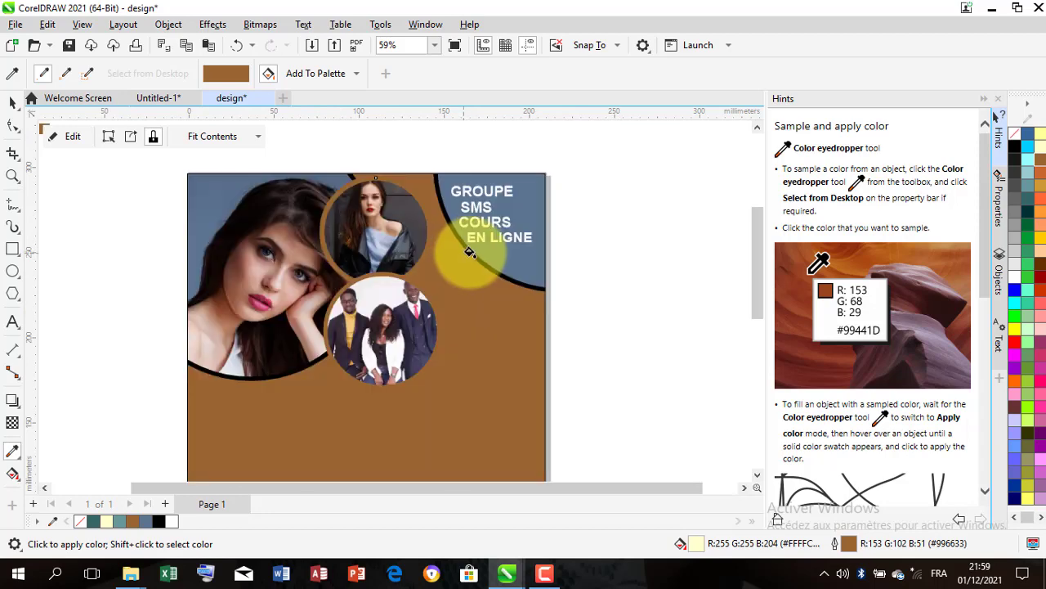
key("ctrl+z")
scroll(469, 257, "down", 2)
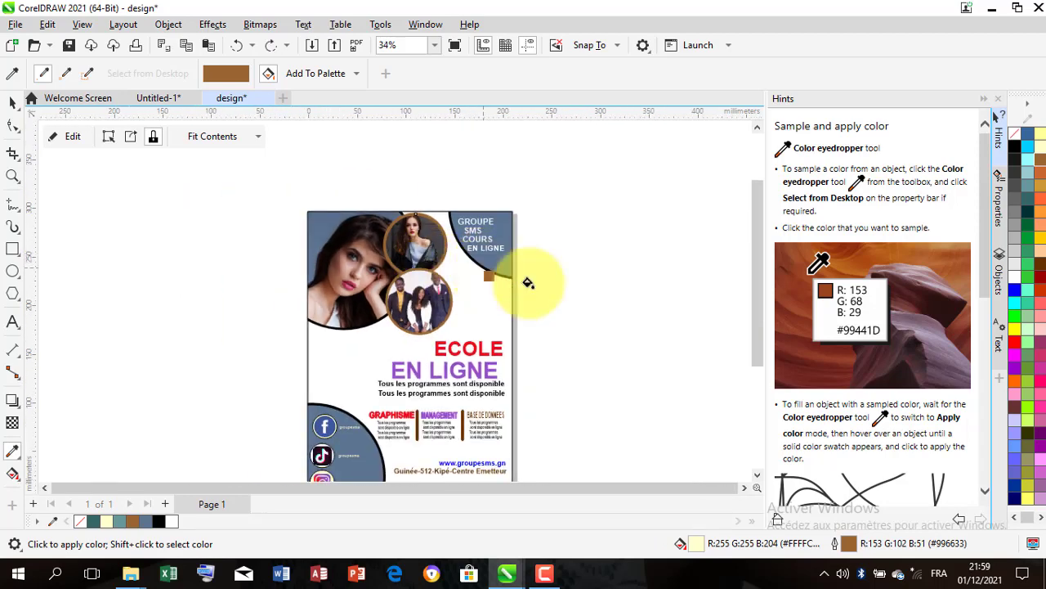
key("space")
scroll(455, 319, "down", 1)
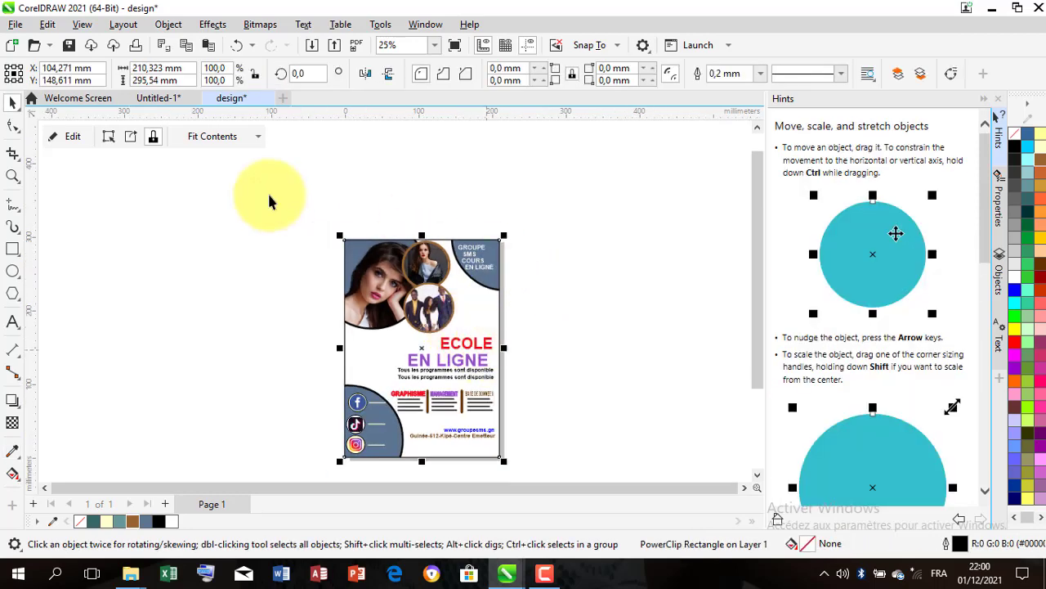
left_click(241, 195)
Step: Check the finished flyer against the original in Untitled-1 once more, keeping both documents open
scroll(431, 397, "up", 2)
scroll(436, 404, "down", 1)
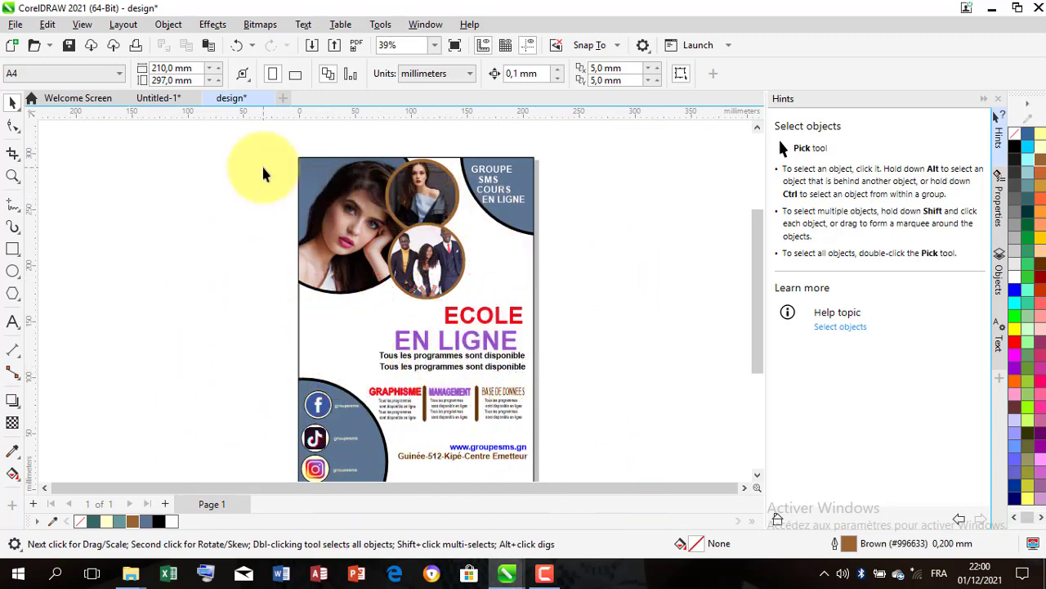
left_click(152, 100)
scroll(299, 225, "up", 2)
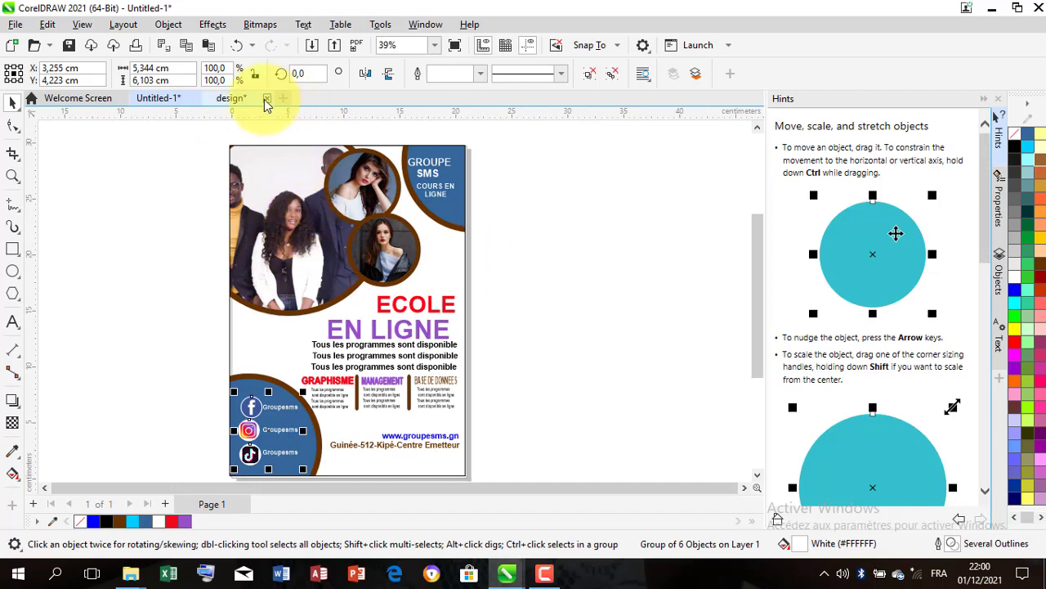
left_click(266, 99)
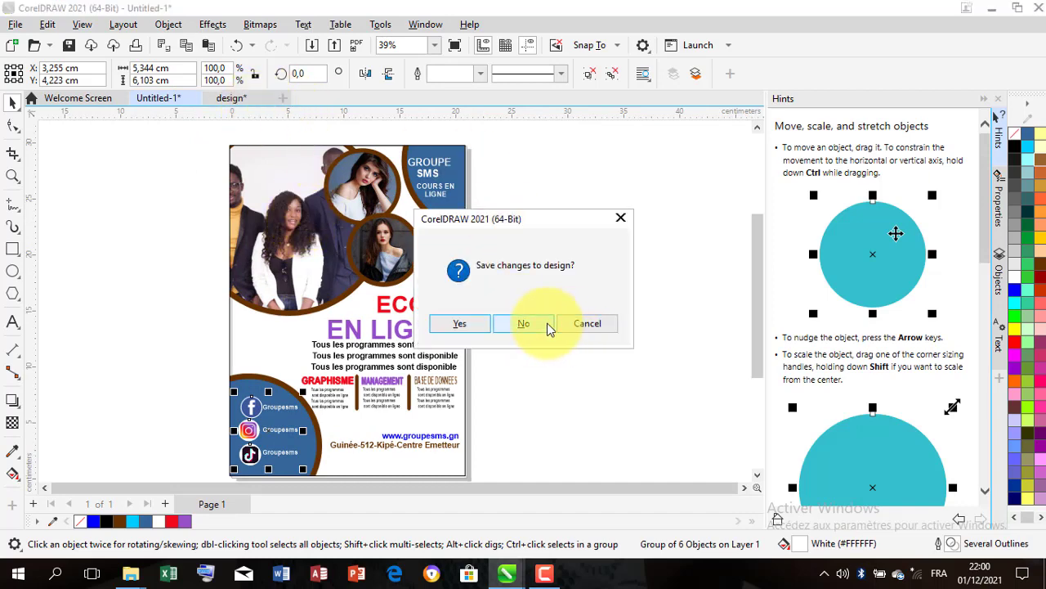
left_click(587, 325)
left_click(231, 99)
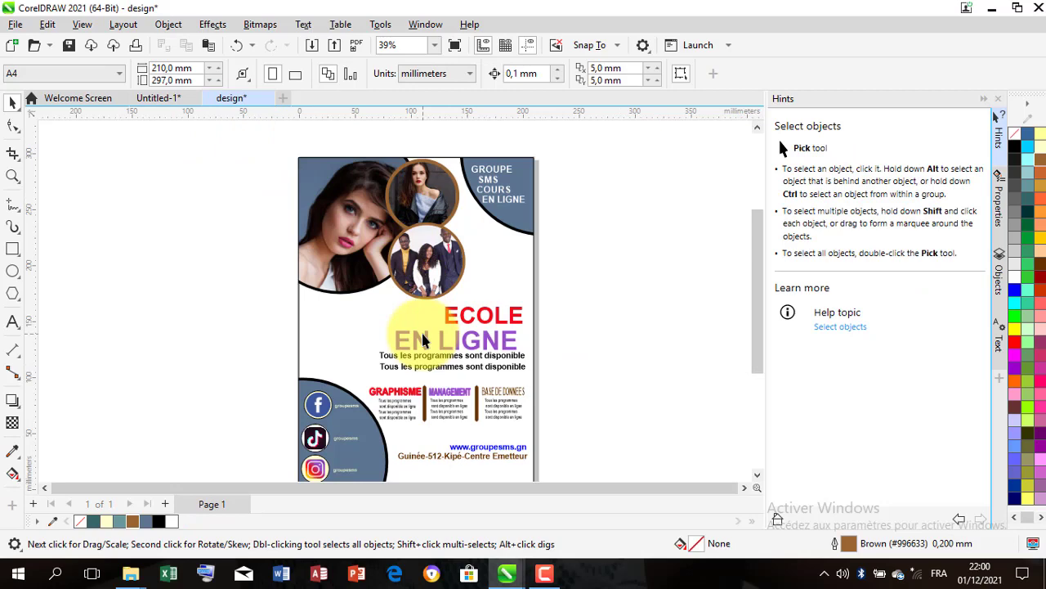
left_click(144, 98)
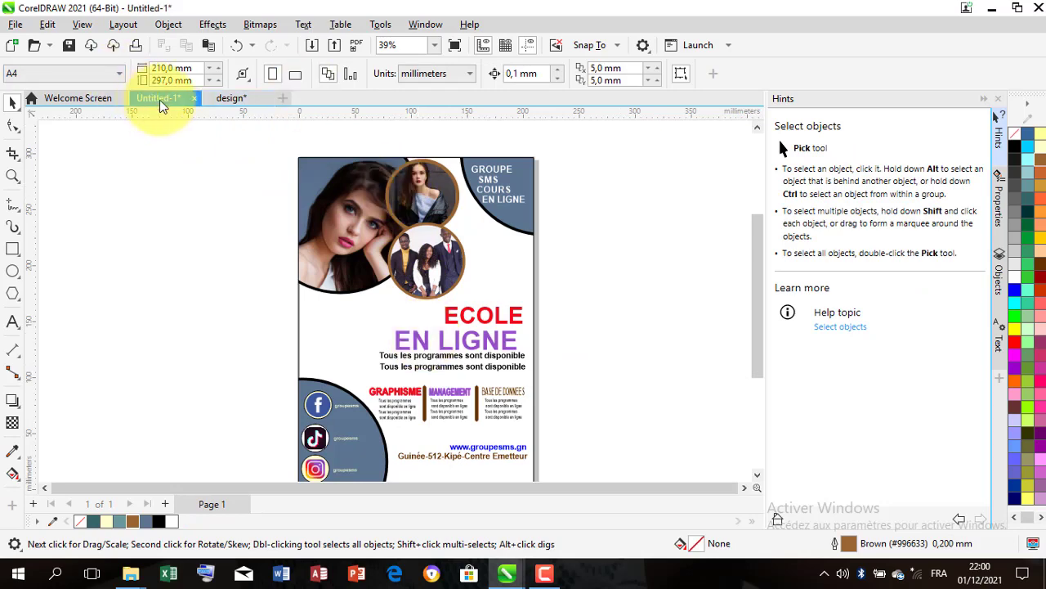